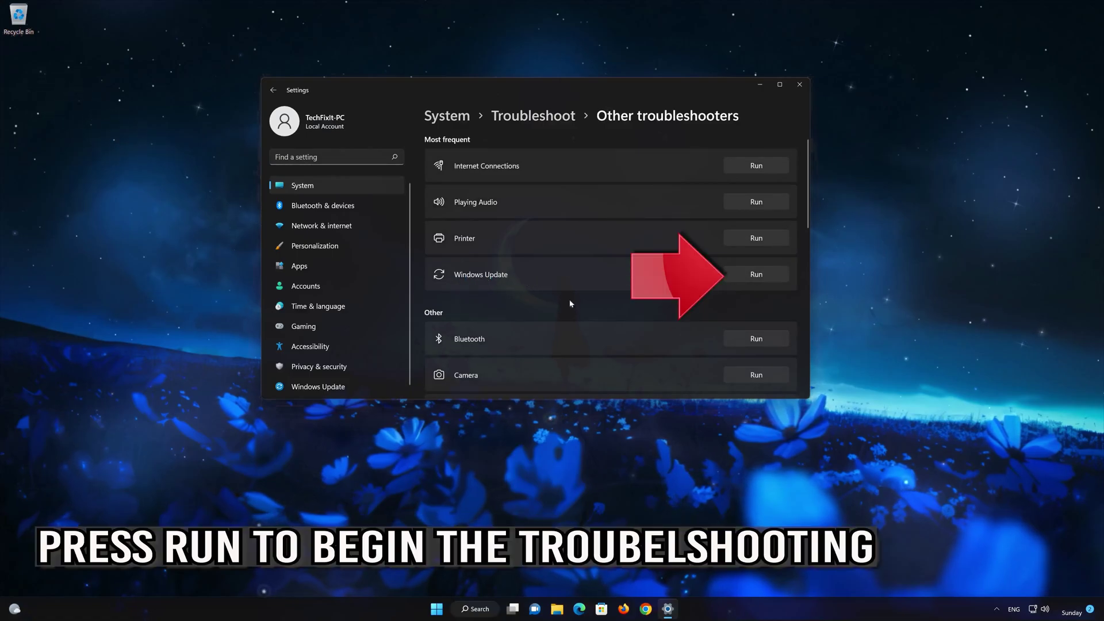
Run the Windows Update troubleshooter.
click(757, 274)
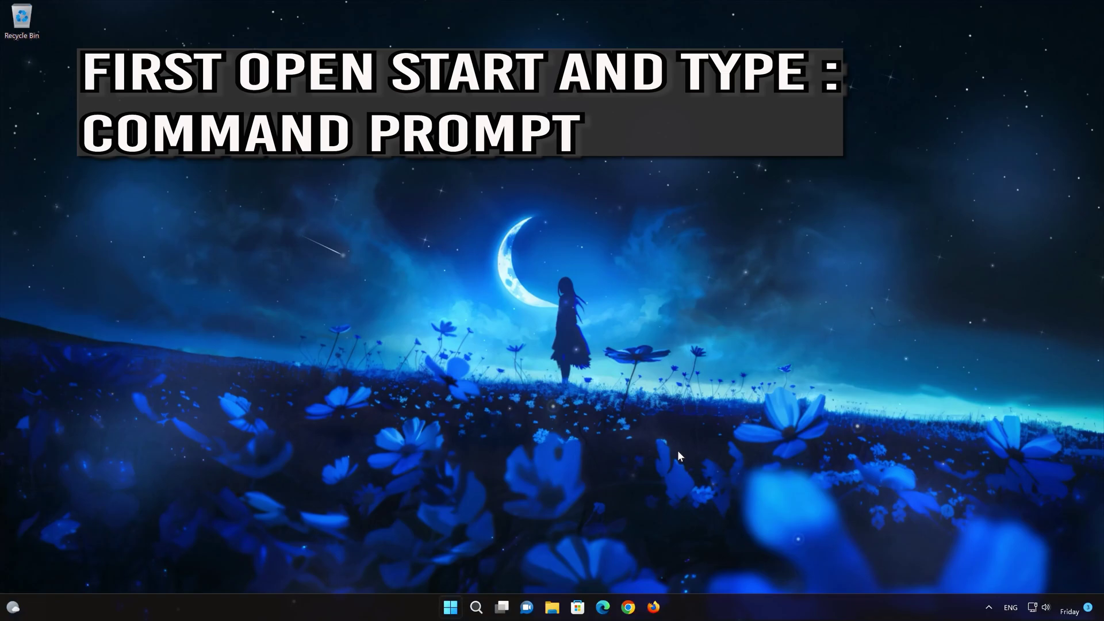
Find Command Prompt by searching for cmd, open it with administrator rights, and move its window toward the middle of the desktop.
key(super)
text(cmd)
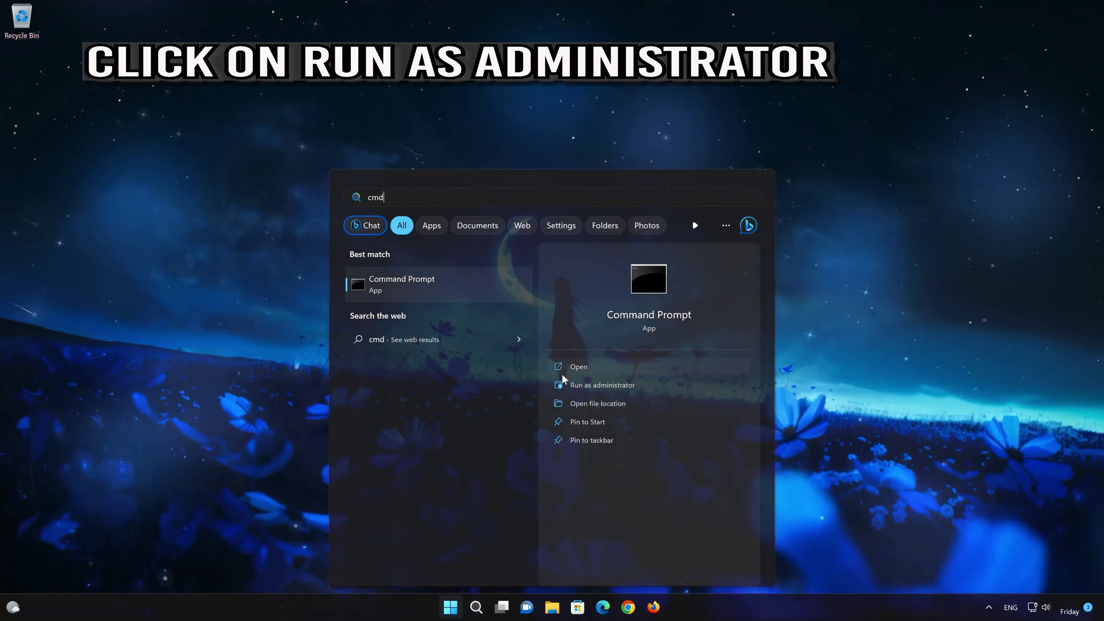
click(602, 385)
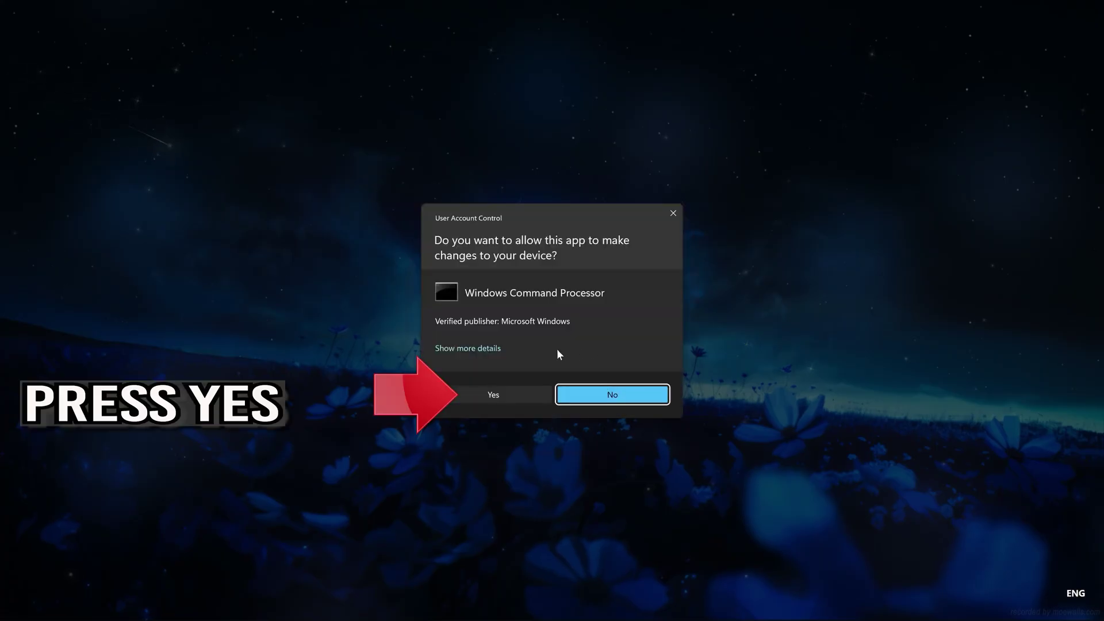
click(487, 395)
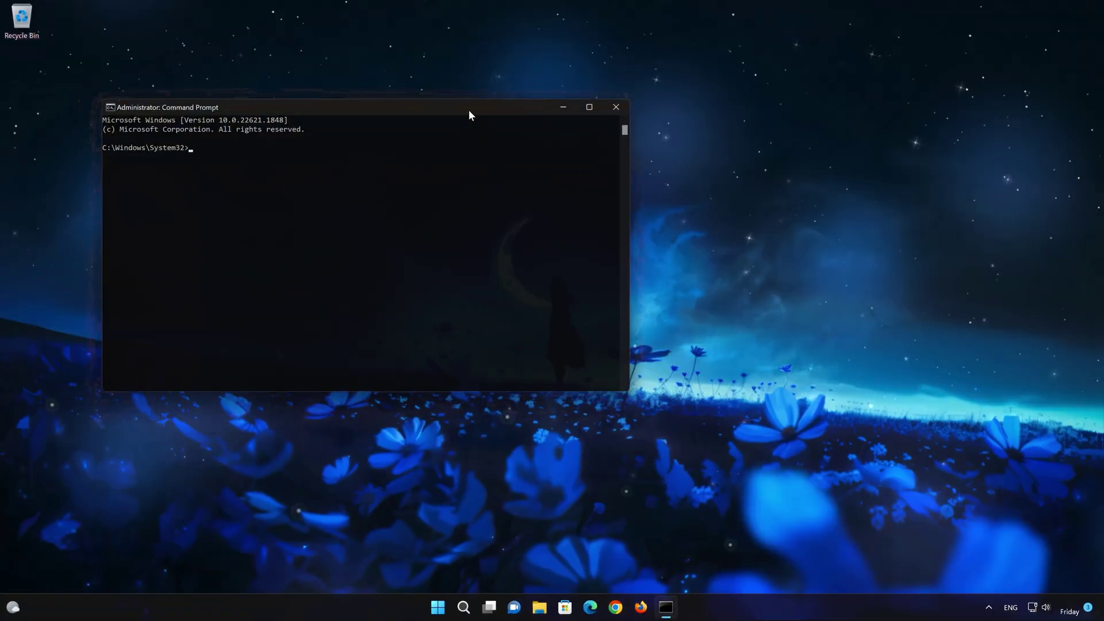
drag(468, 110, 676, 165)
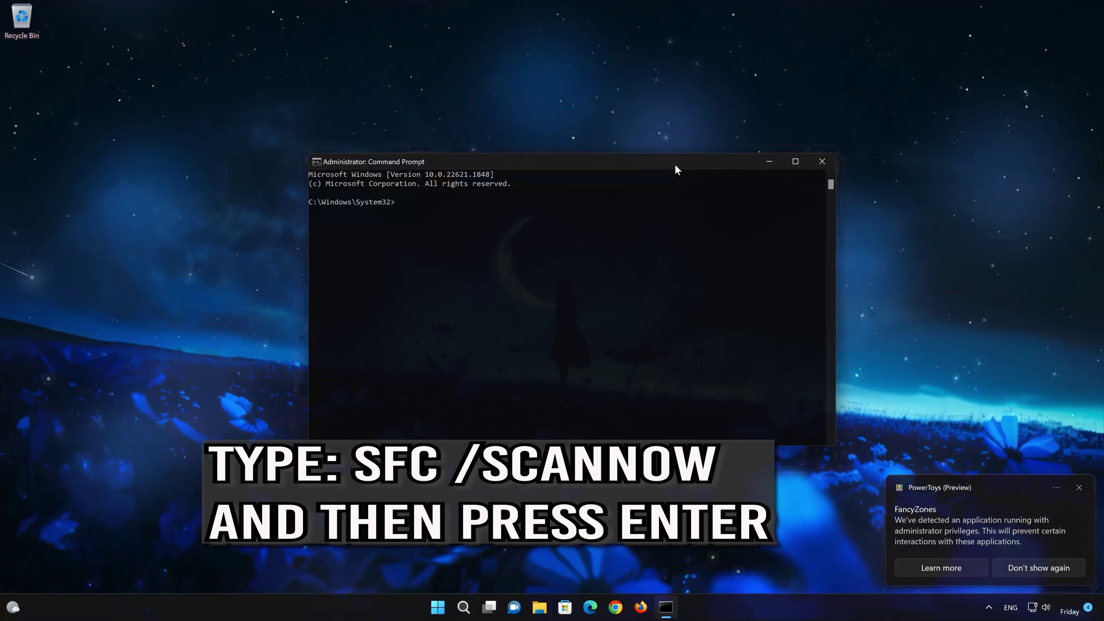
Run the system file scan with sfc /scannow, and end the Command Prompt session with exit once it completes.
text(sfc /scannow)
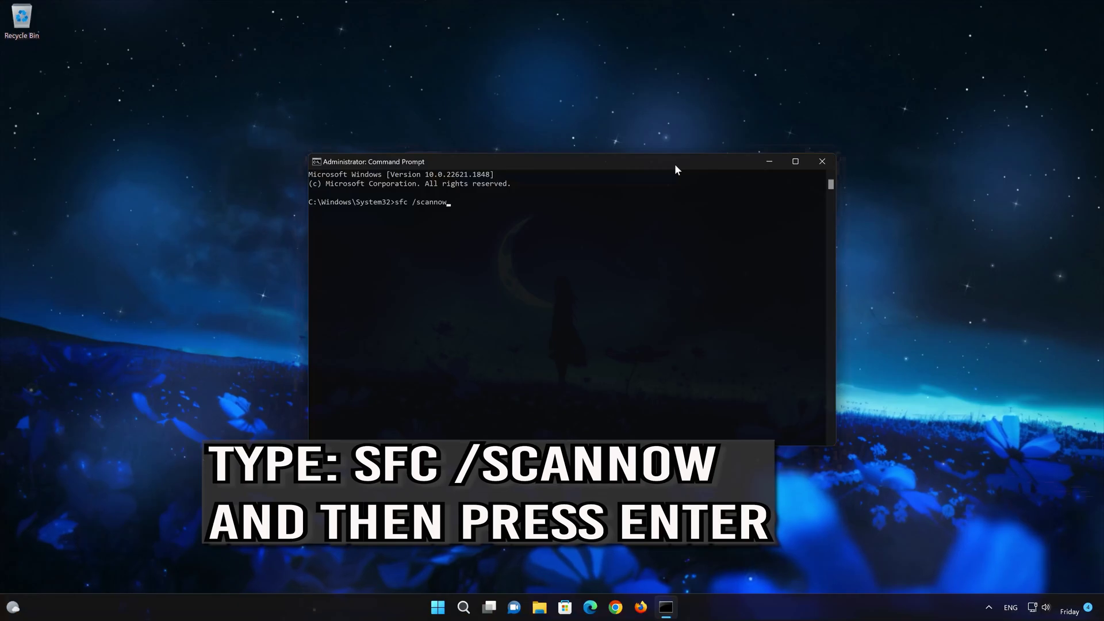
key(Return)
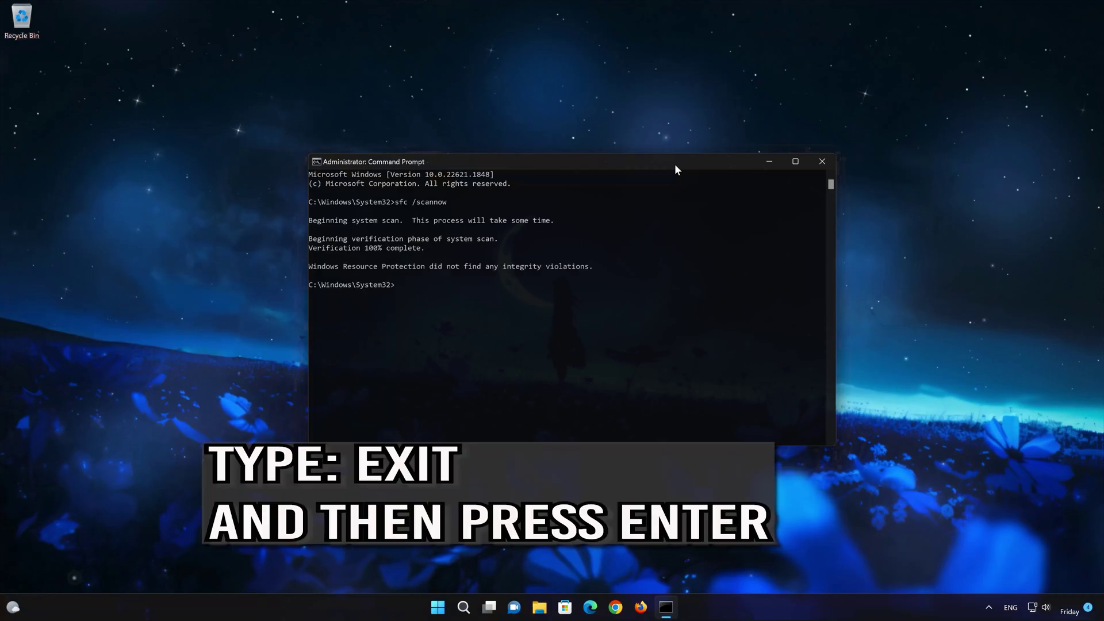
text(exit)
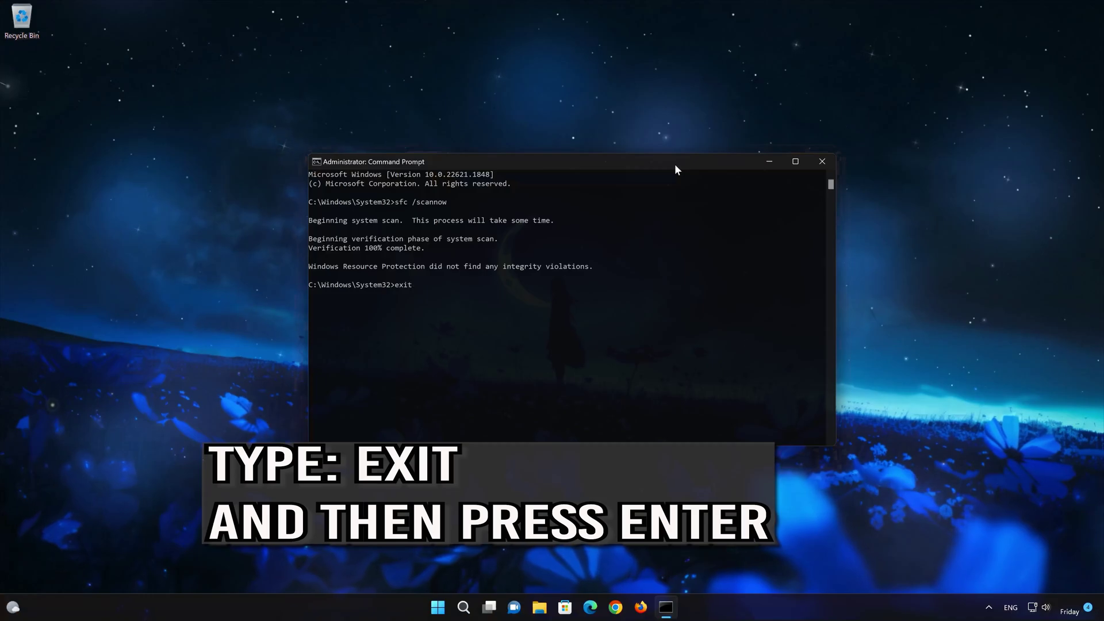
key(Return)
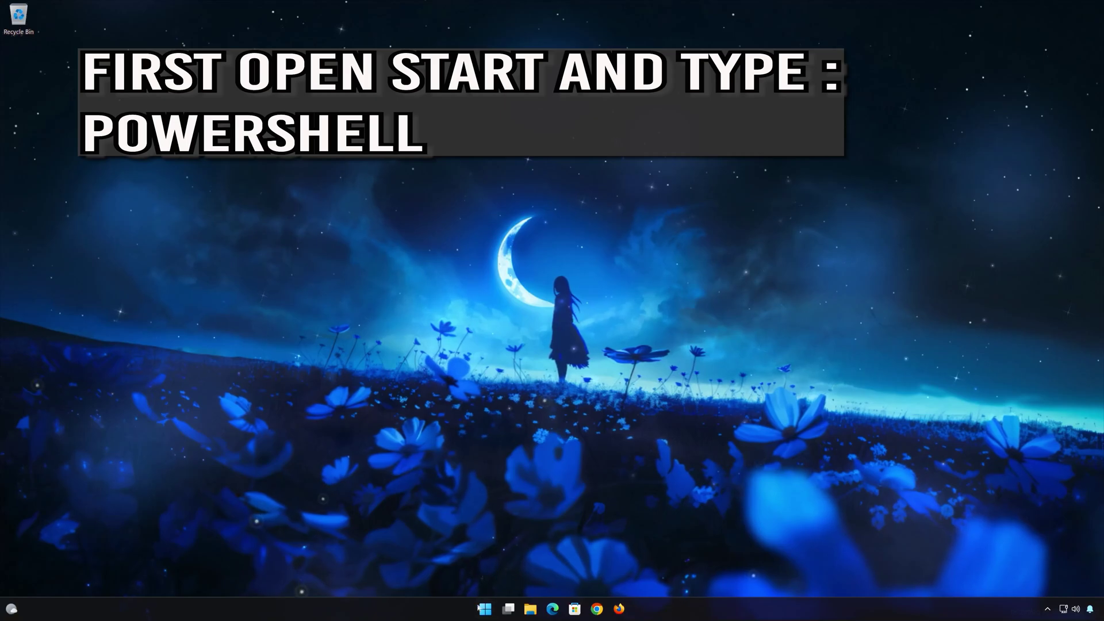
Search for powershell, open Windows PowerShell with administrator rights, and move its window toward the middle of the desktop.
click(493, 615)
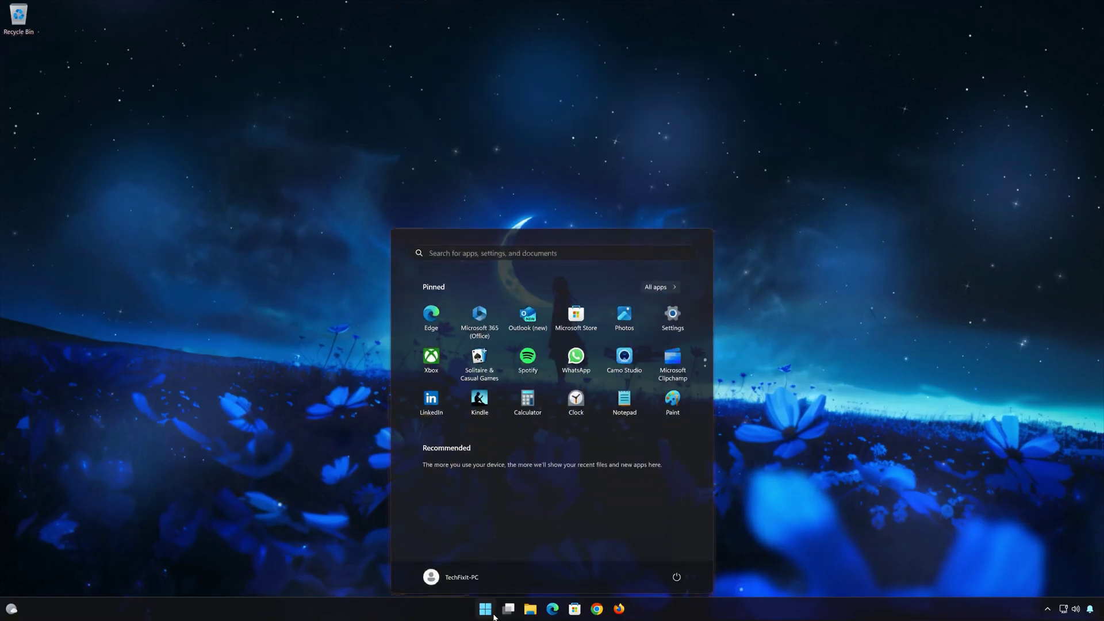
text(pow)
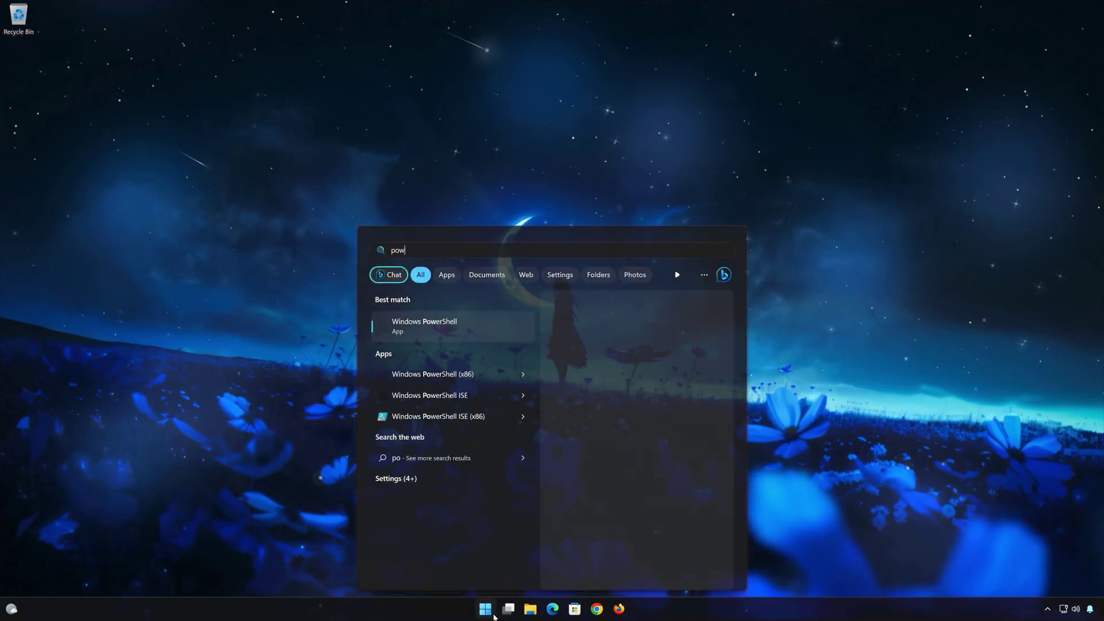
text(ershell)
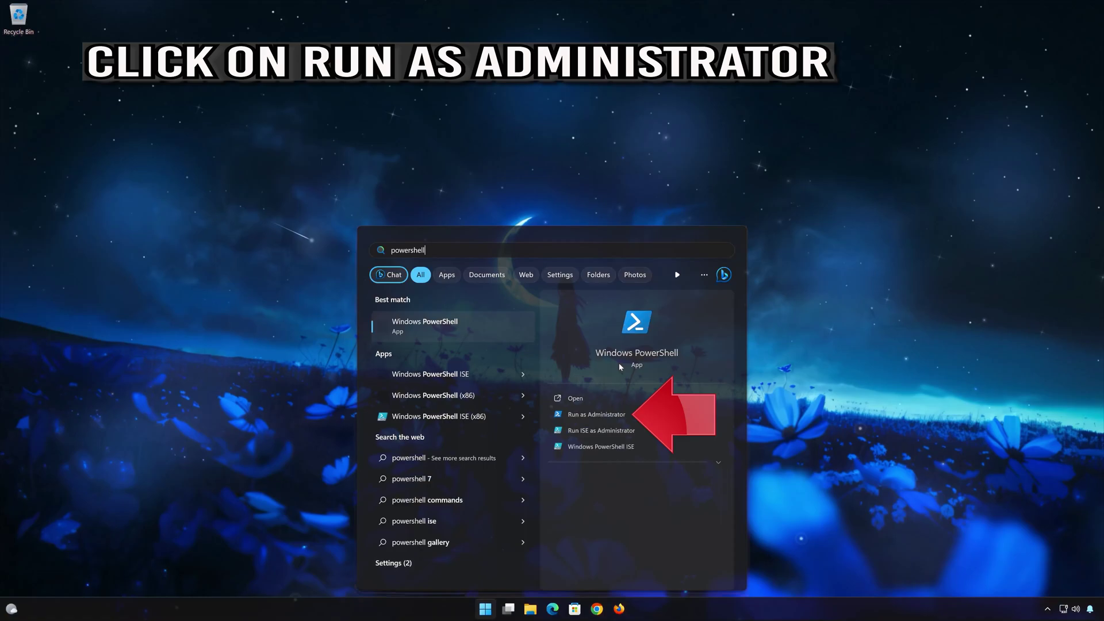
click(642, 418)
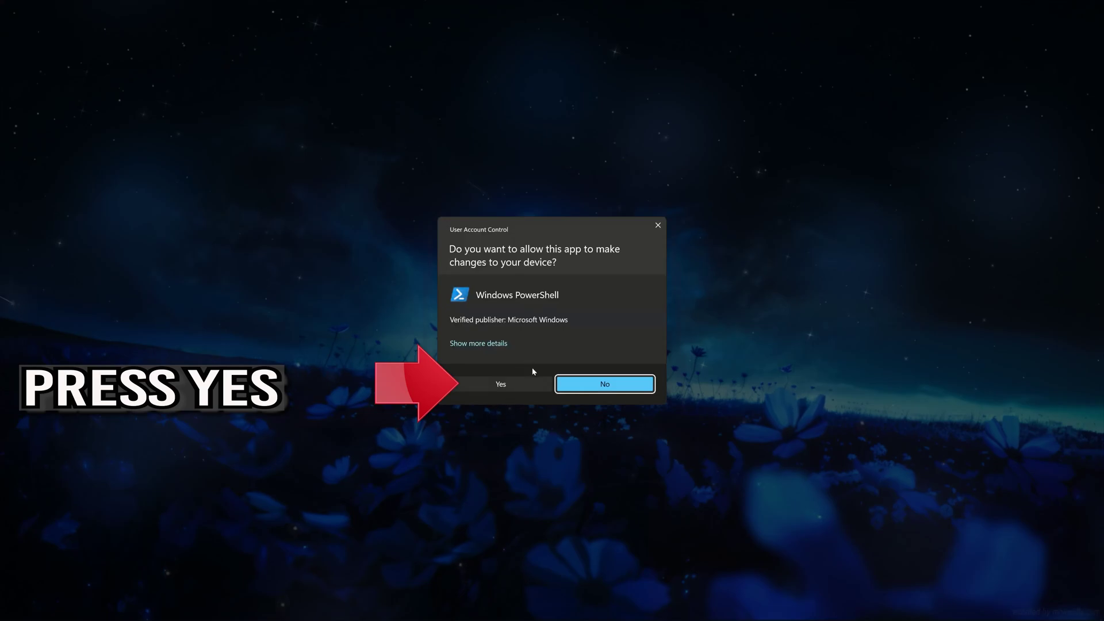
click(499, 386)
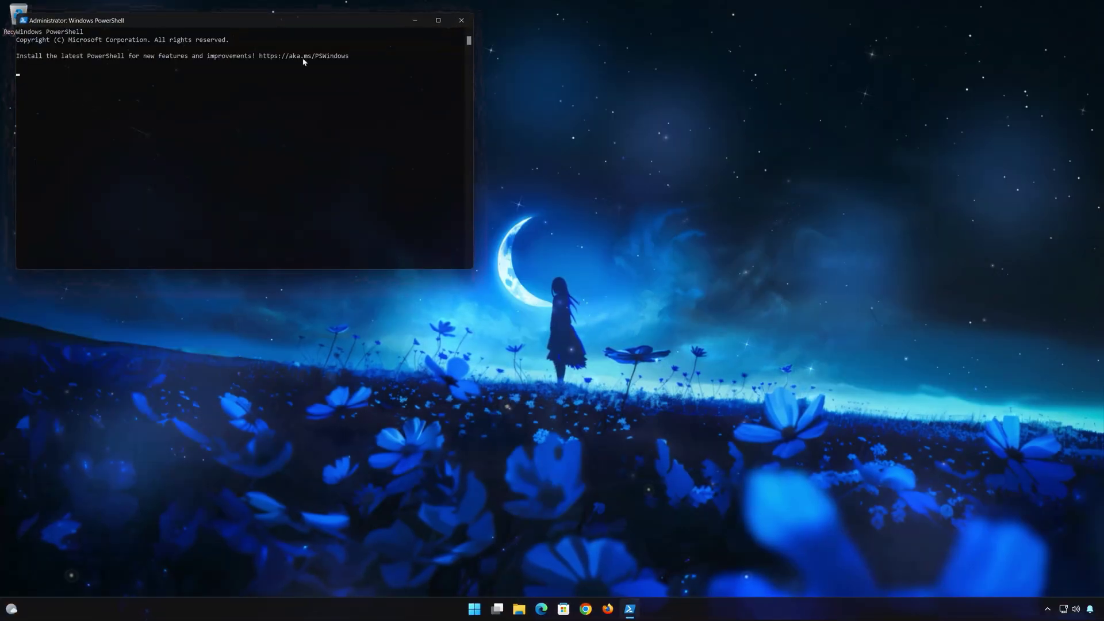
drag(292, 18, 604, 149)
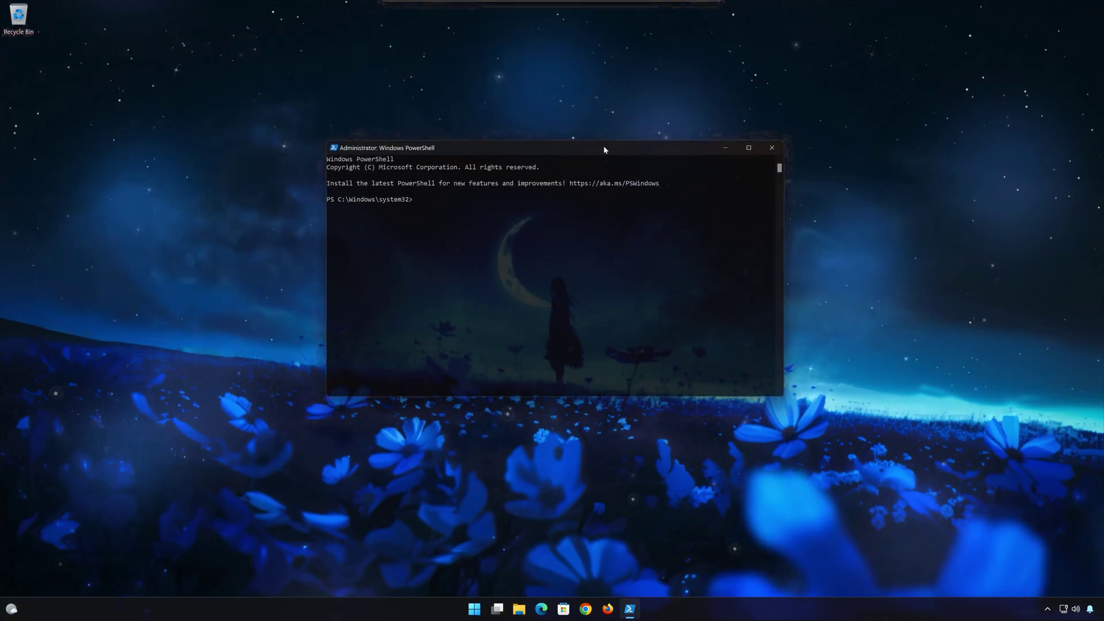
Repair the Windows image with DISM /Online /Cleanup-Image /RestoreHealth, and end the PowerShell session with exit once it completes.
text(DISM)
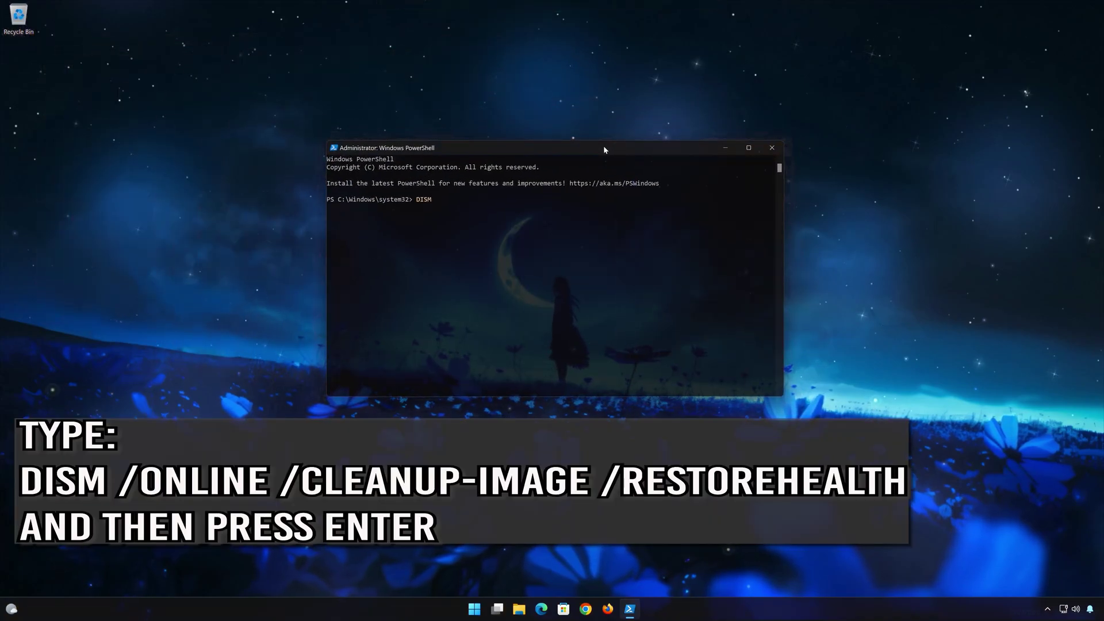
text( /Onlinn)
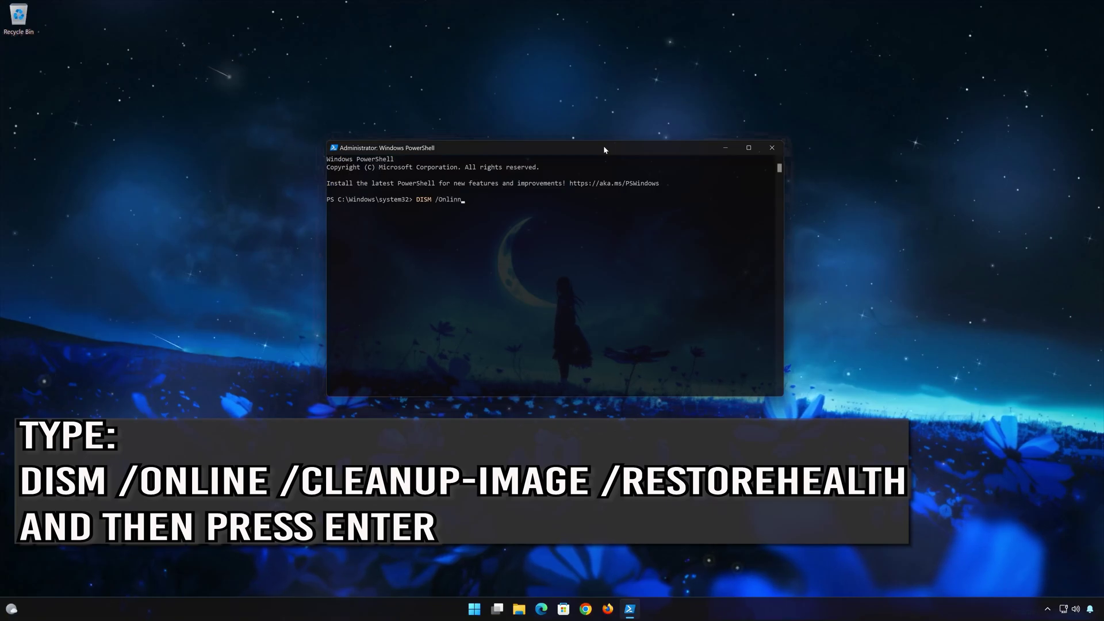
key(BackSpace)
text(e )
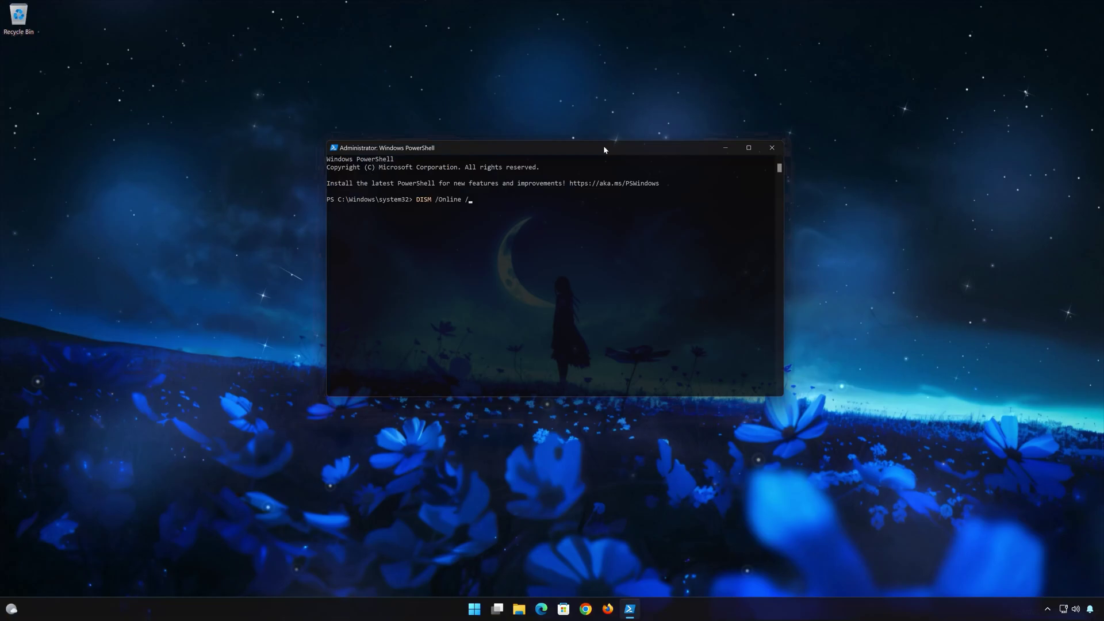
text(/Clean)
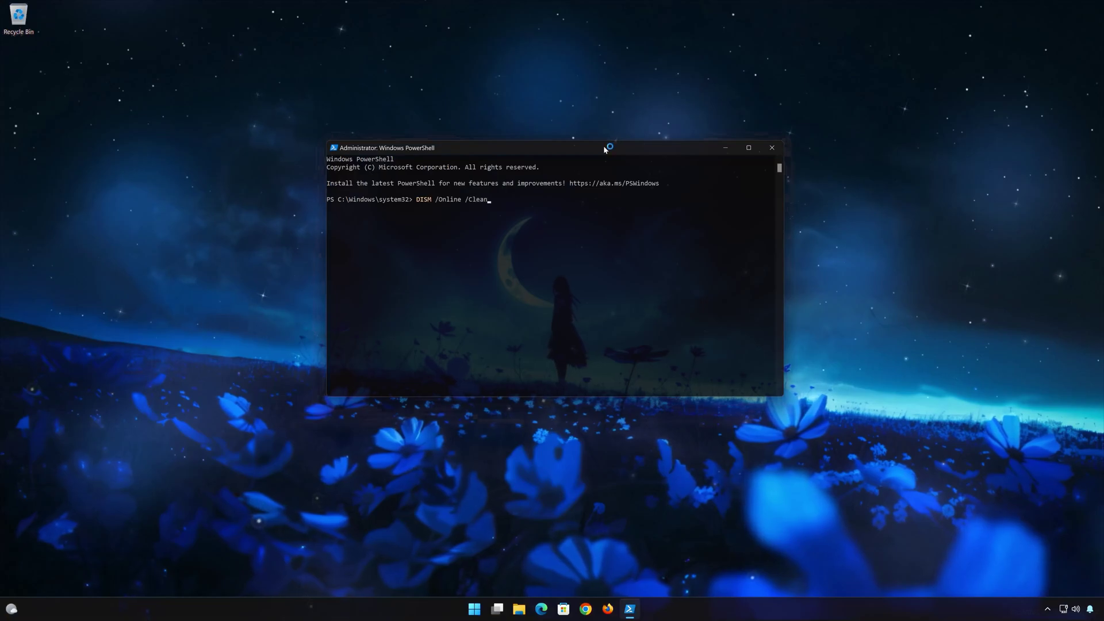
text(up-)
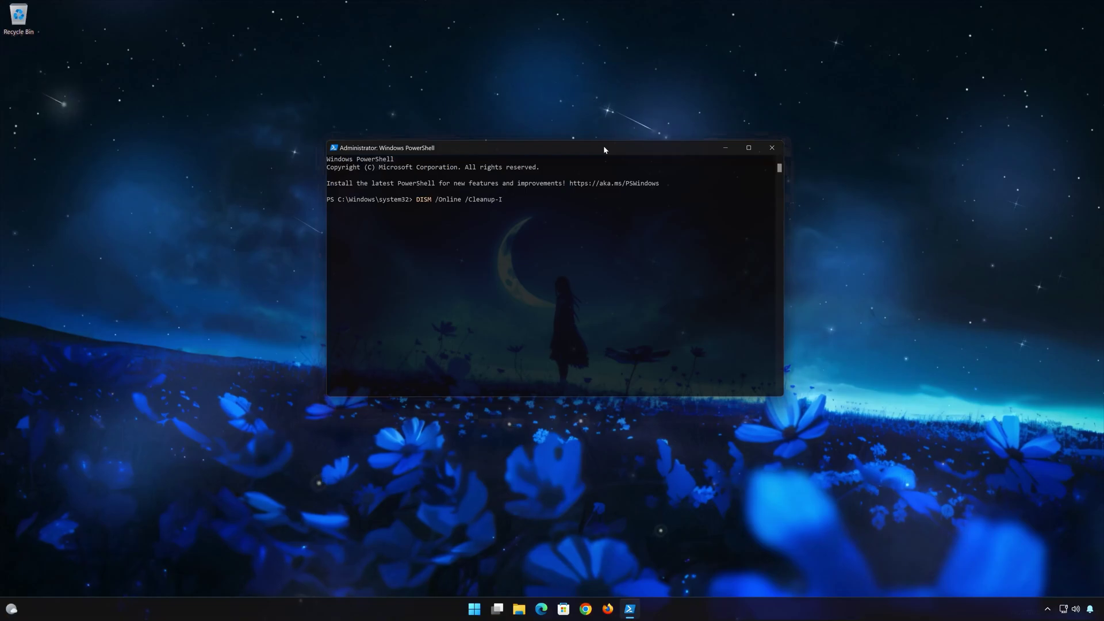
text(Image)
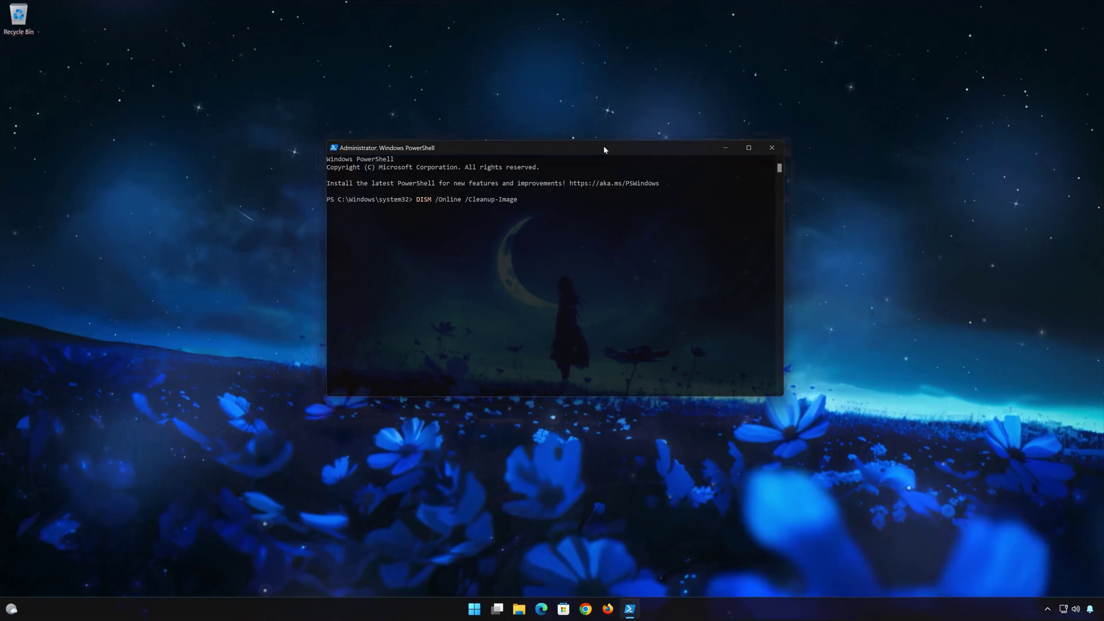
text( /)
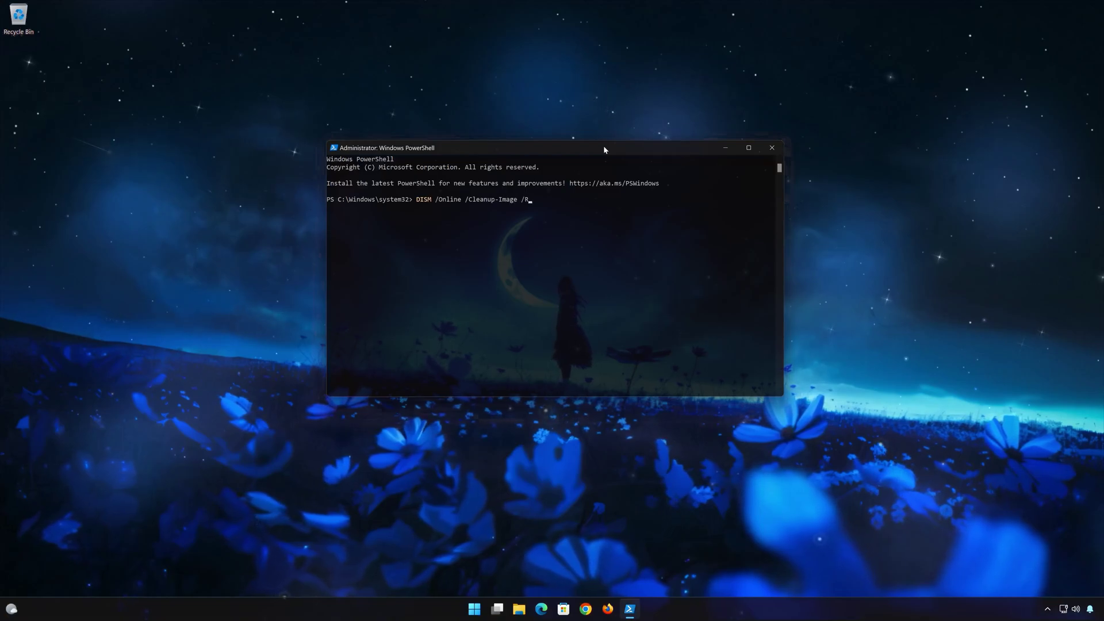
text(Restore)
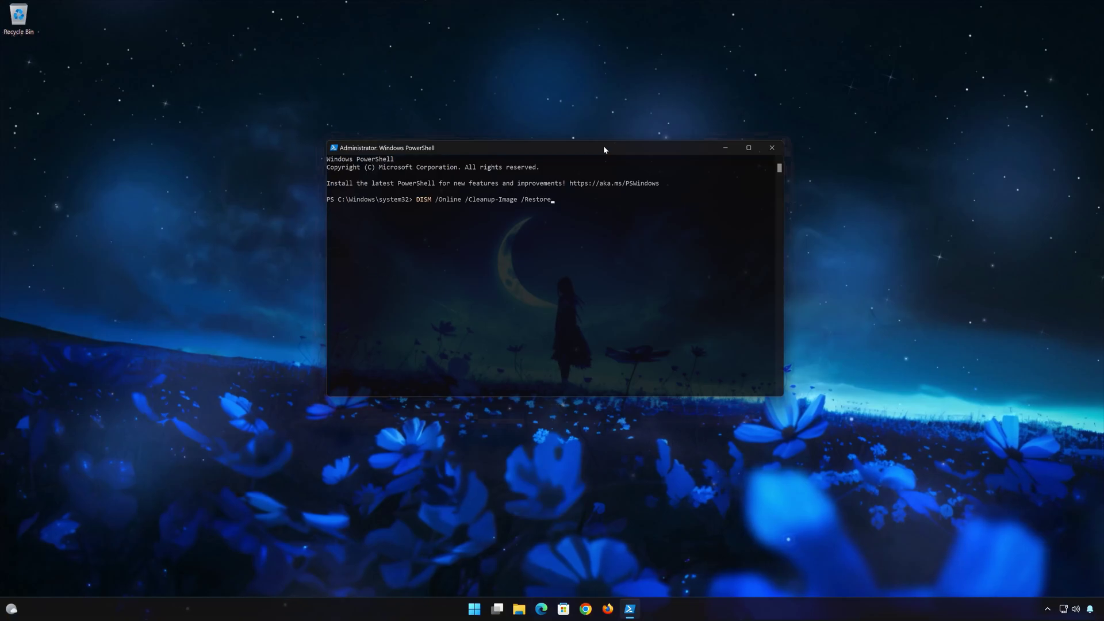
text(Health)
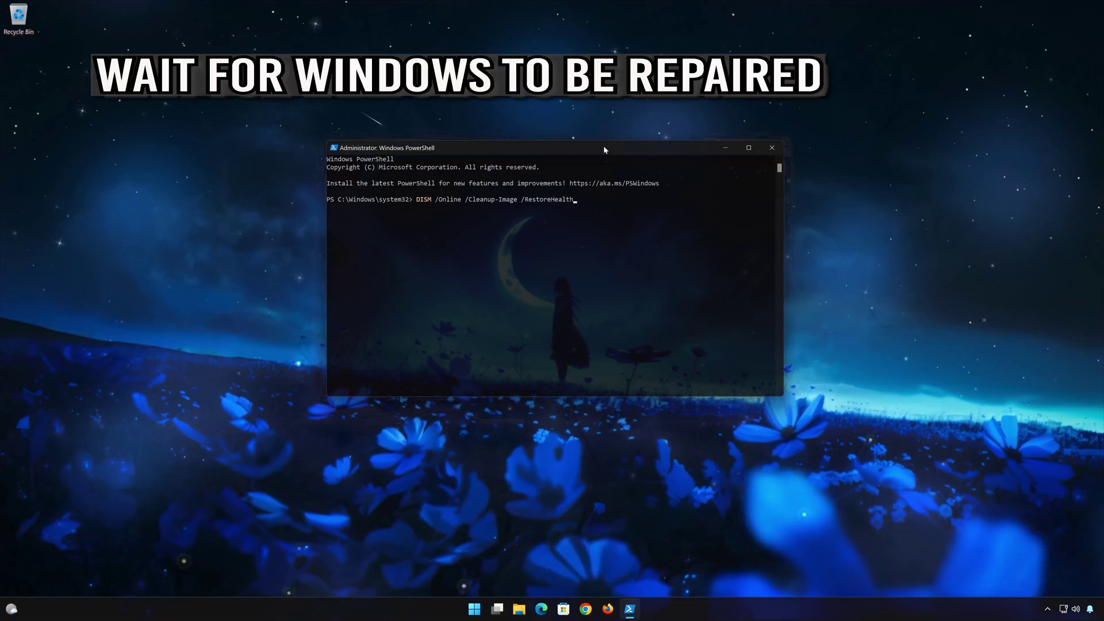
key(Return)
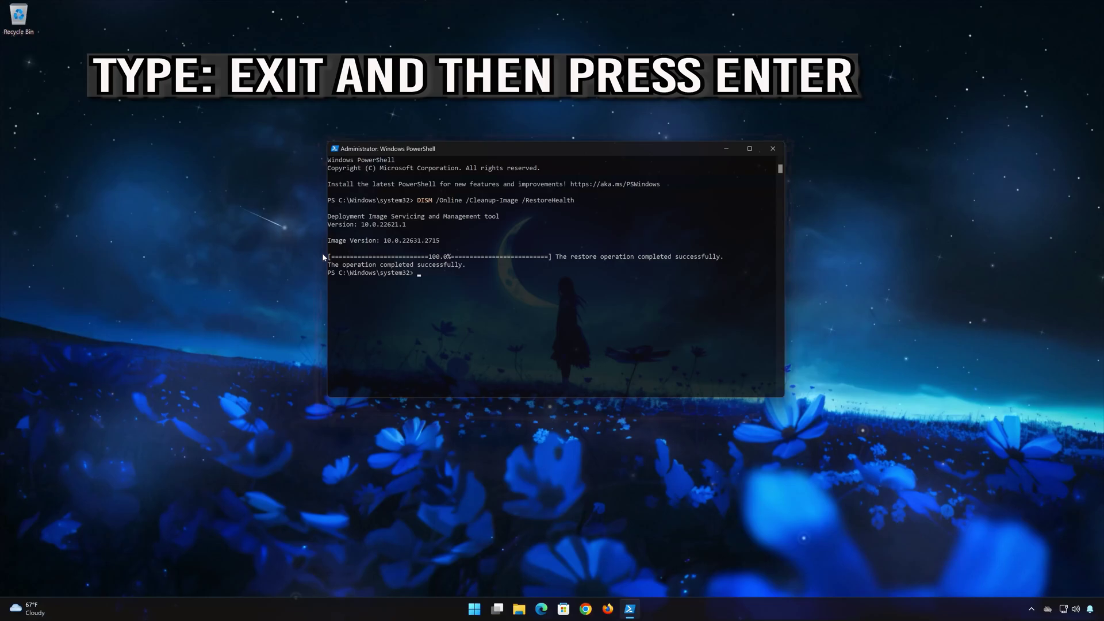
text(exit)
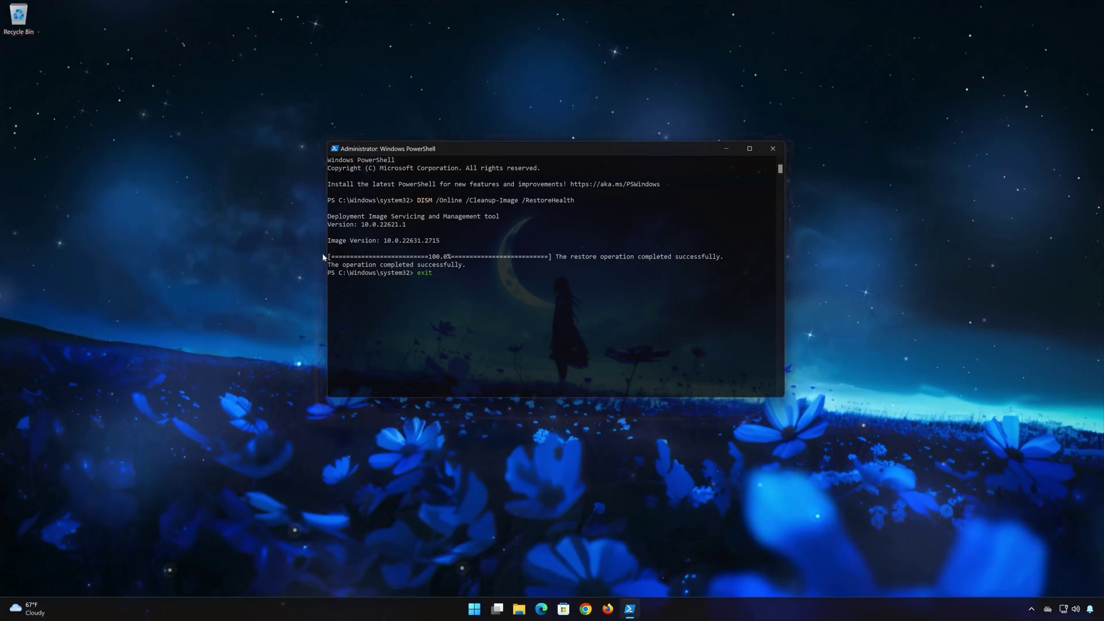
key(Return)
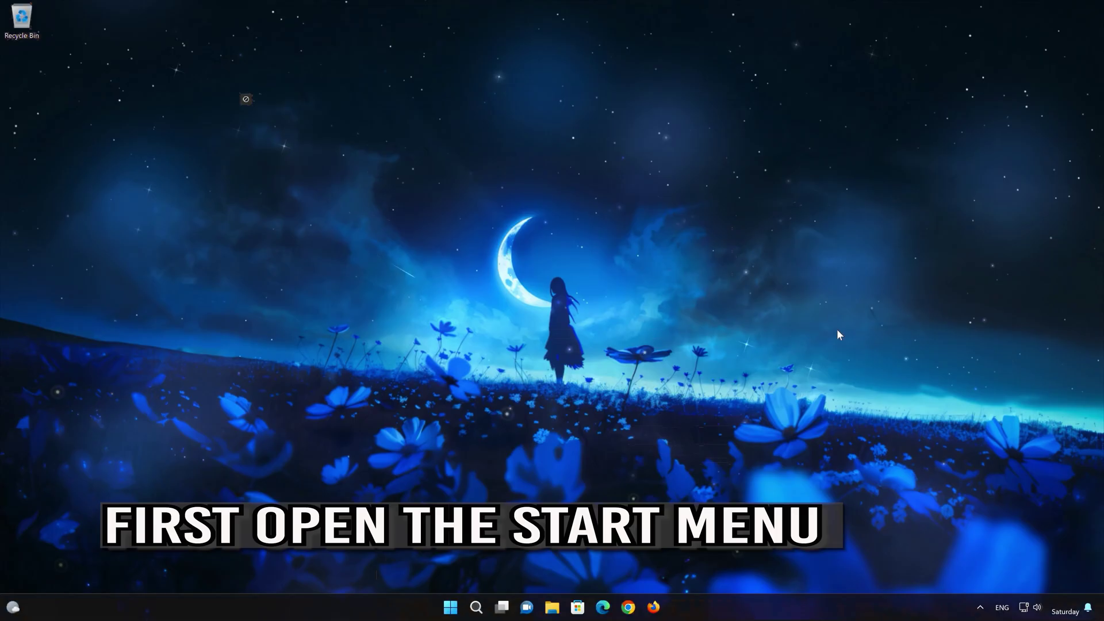
Open the Other troubleshooters page under the System troubleshooting options in Windows Settings.
click(452, 611)
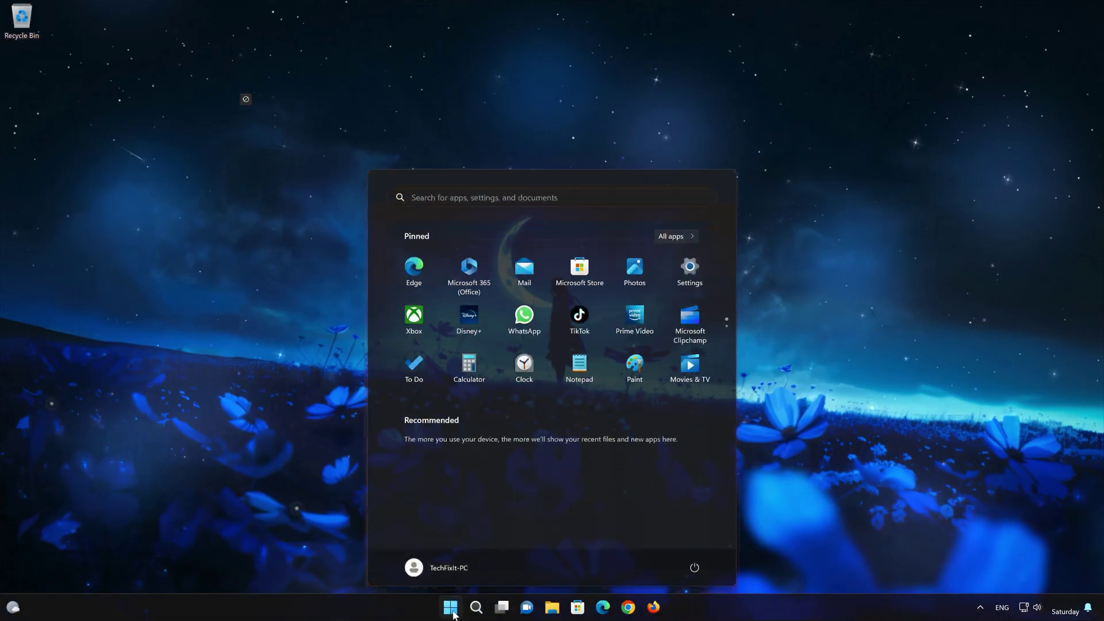
click(690, 271)
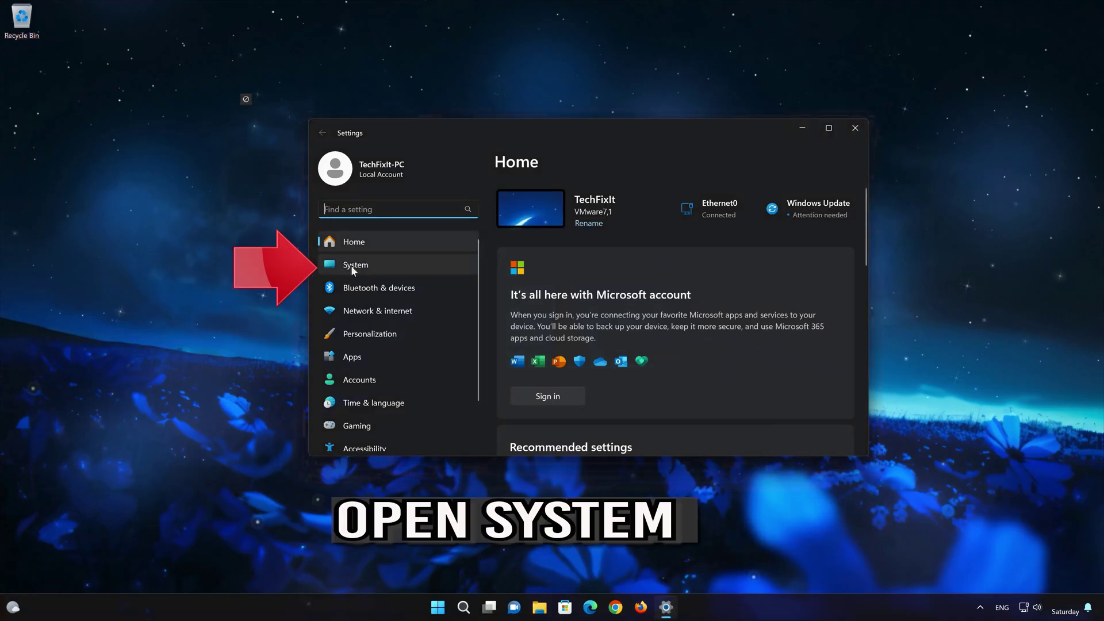
click(394, 268)
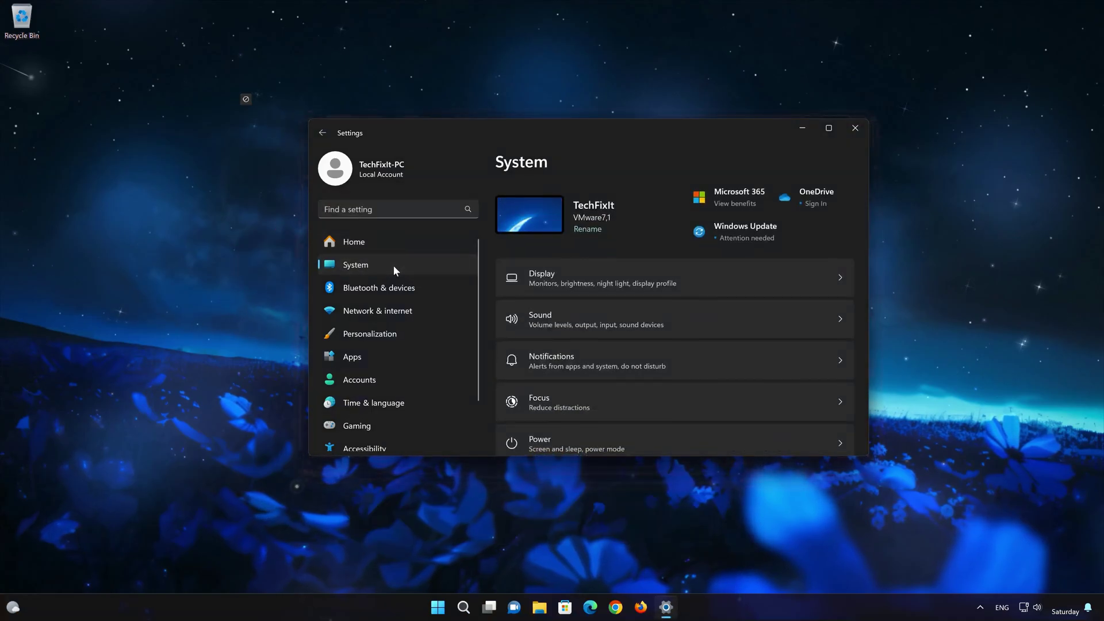
scroll(677, 351, down, 4)
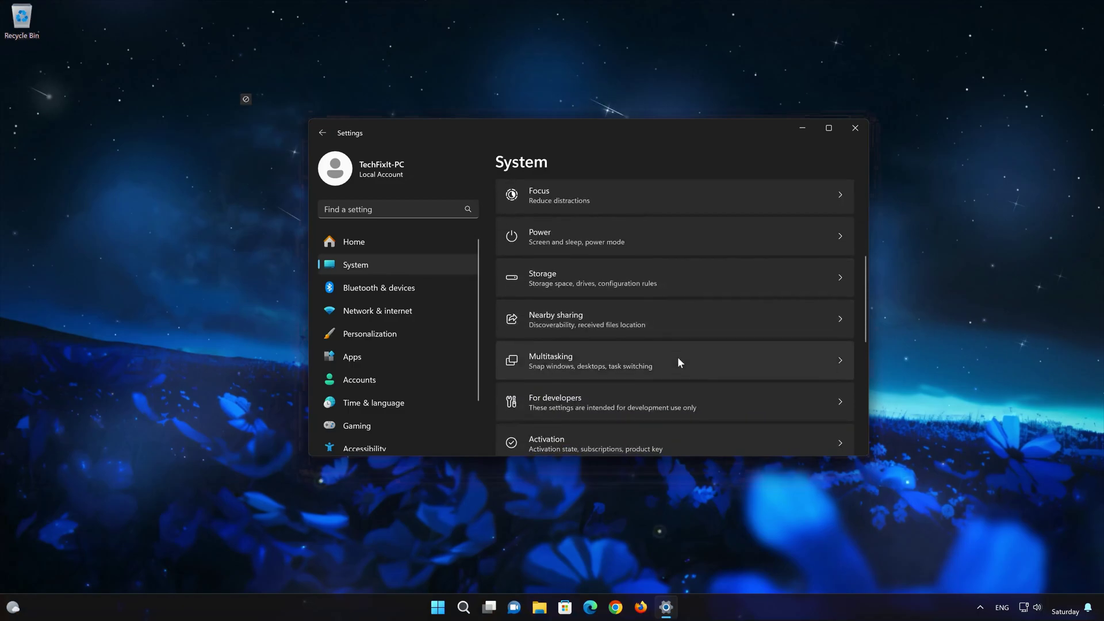
scroll(677, 361, down, 3)
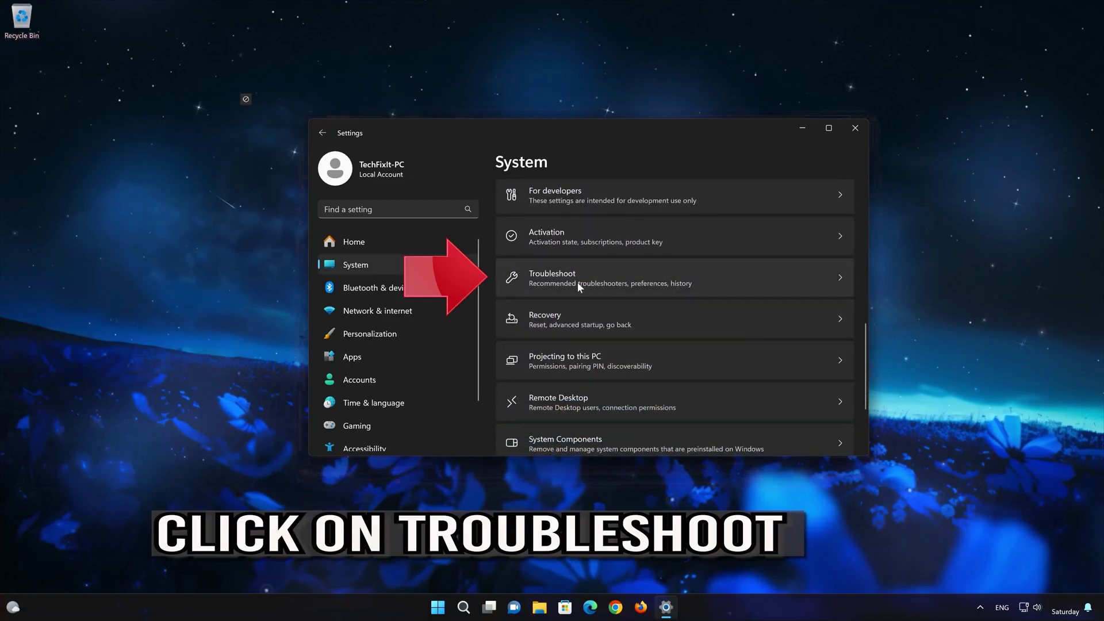
scroll(577, 282, up, 1)
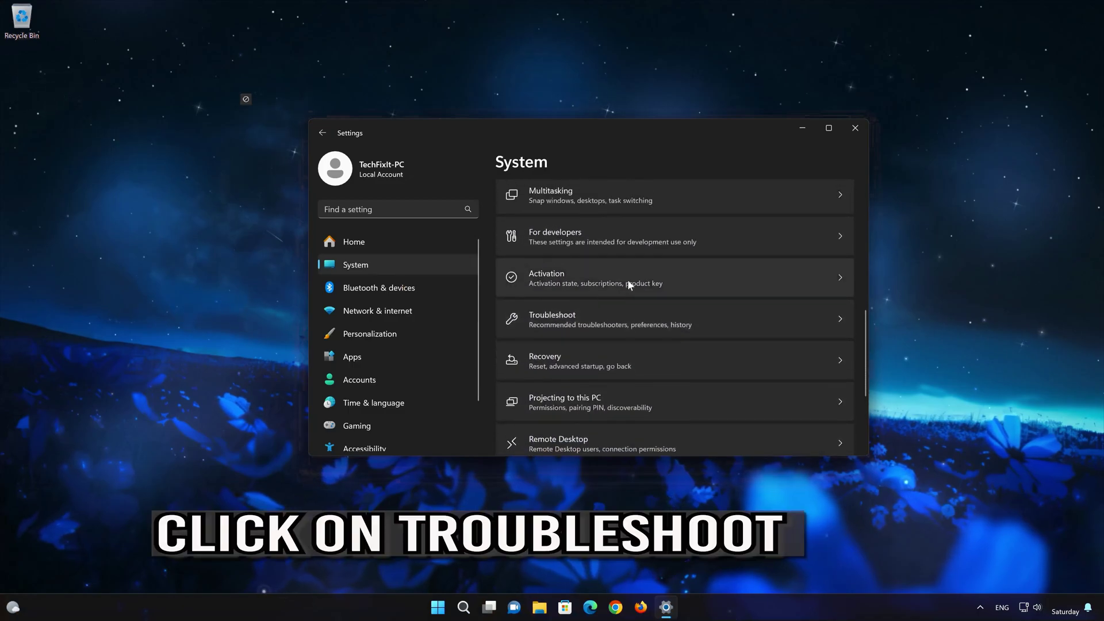
click(563, 318)
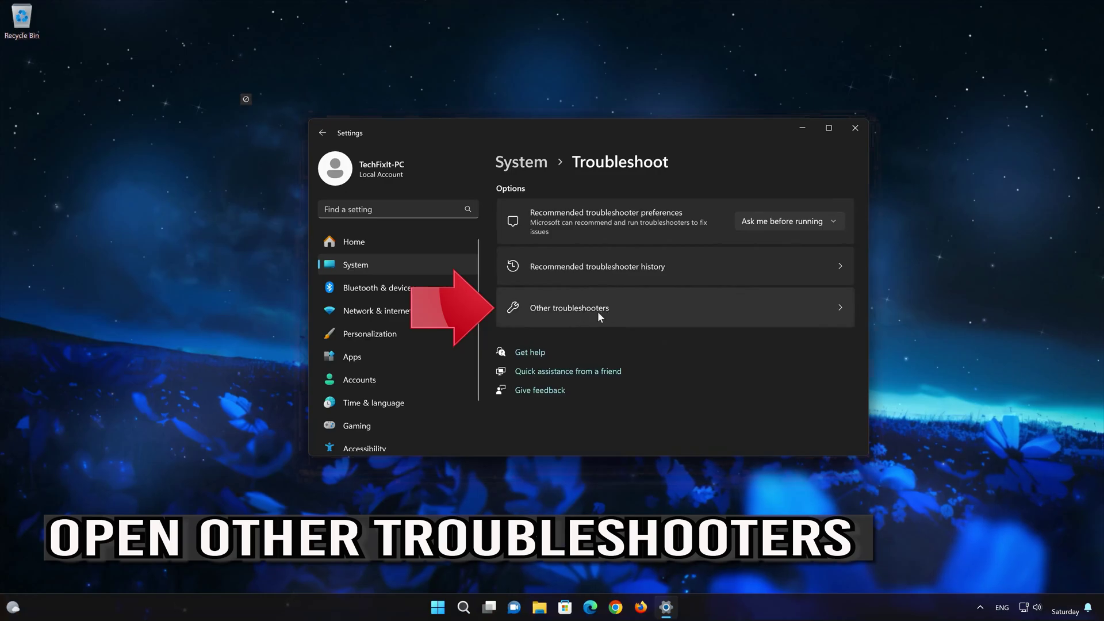
click(570, 322)
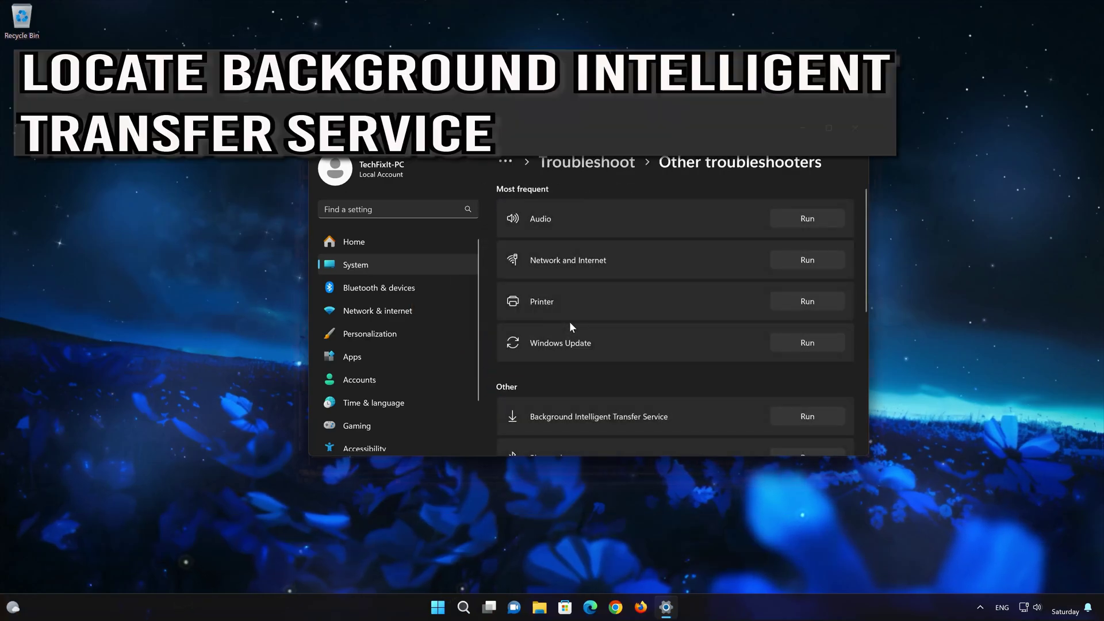
Run the Background Intelligent Transfer Service troubleshooter, answer Yes to the problem being solved, and close the Get Help and Settings windows.
scroll(571, 327, down, 2)
scroll(541, 296, up, 1)
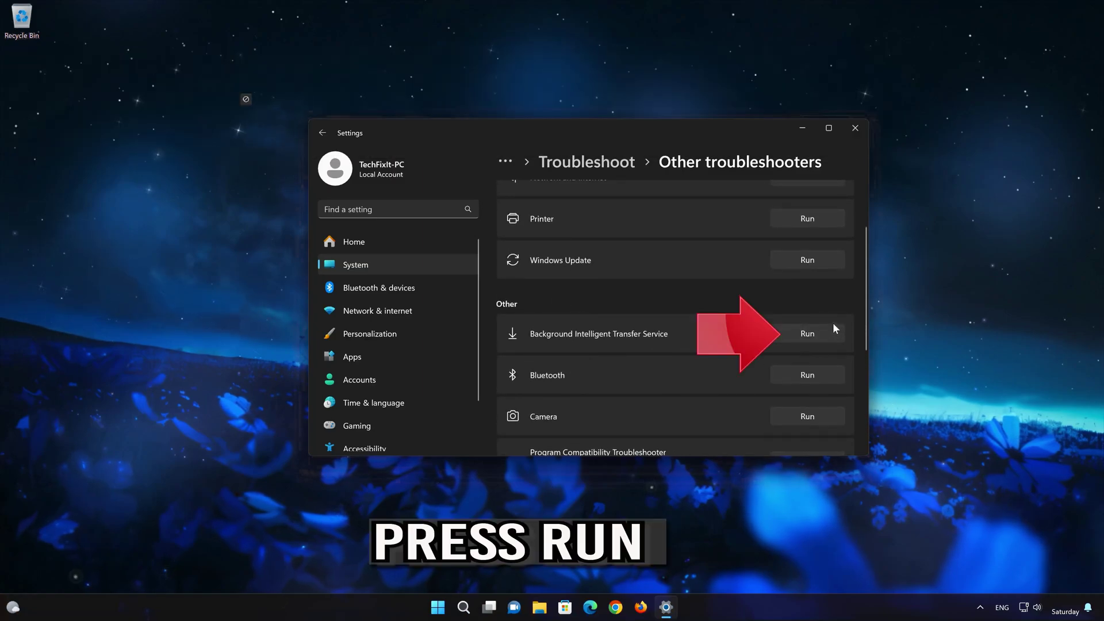
click(820, 332)
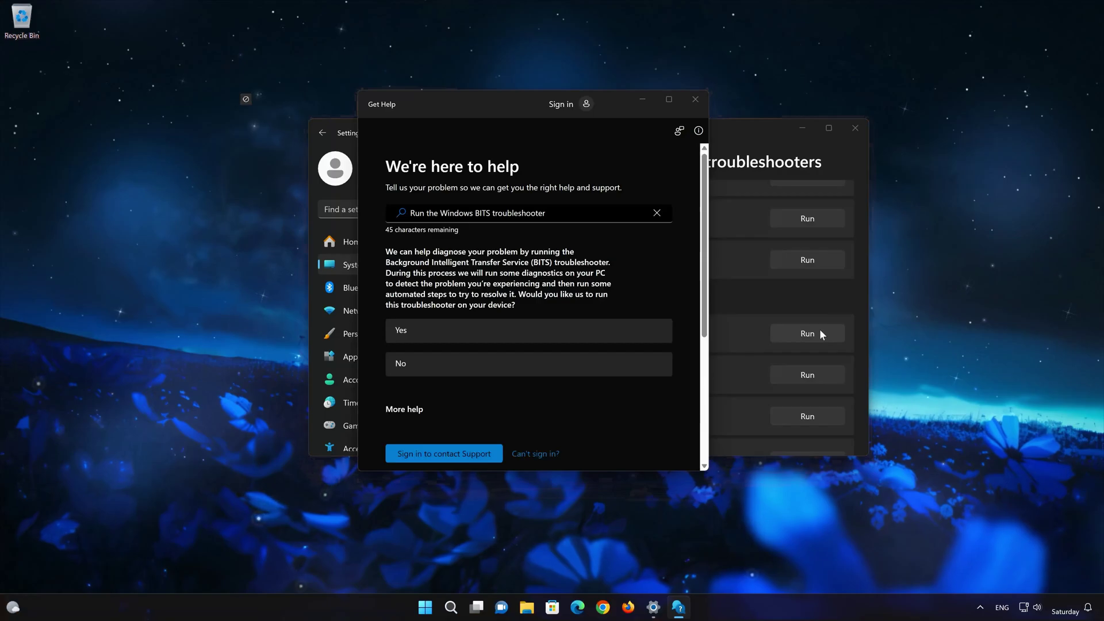
click(489, 335)
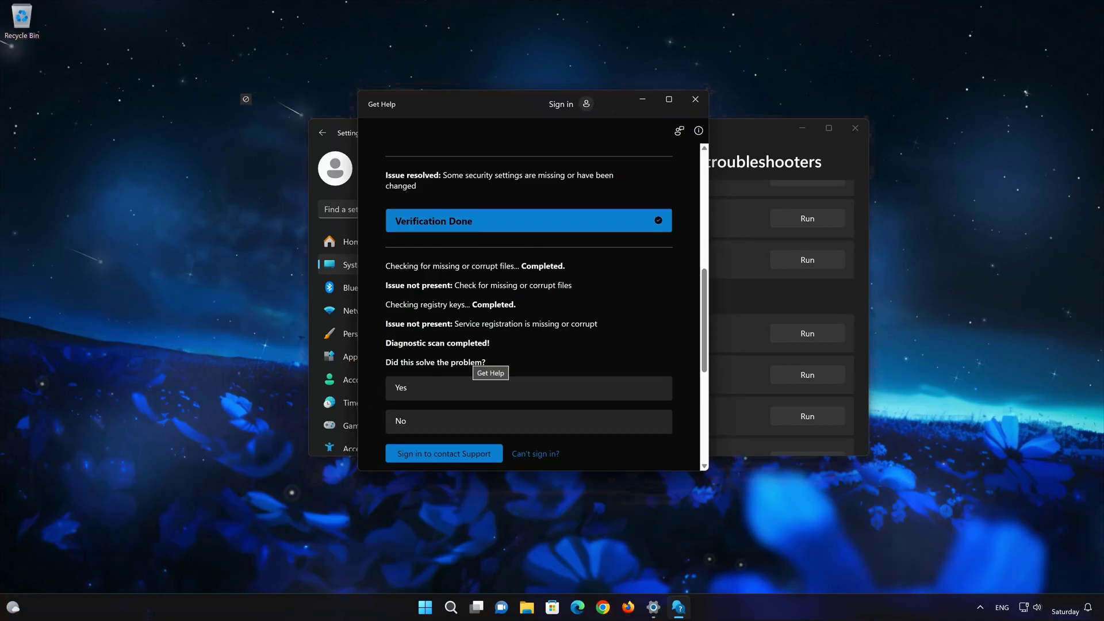
click(449, 396)
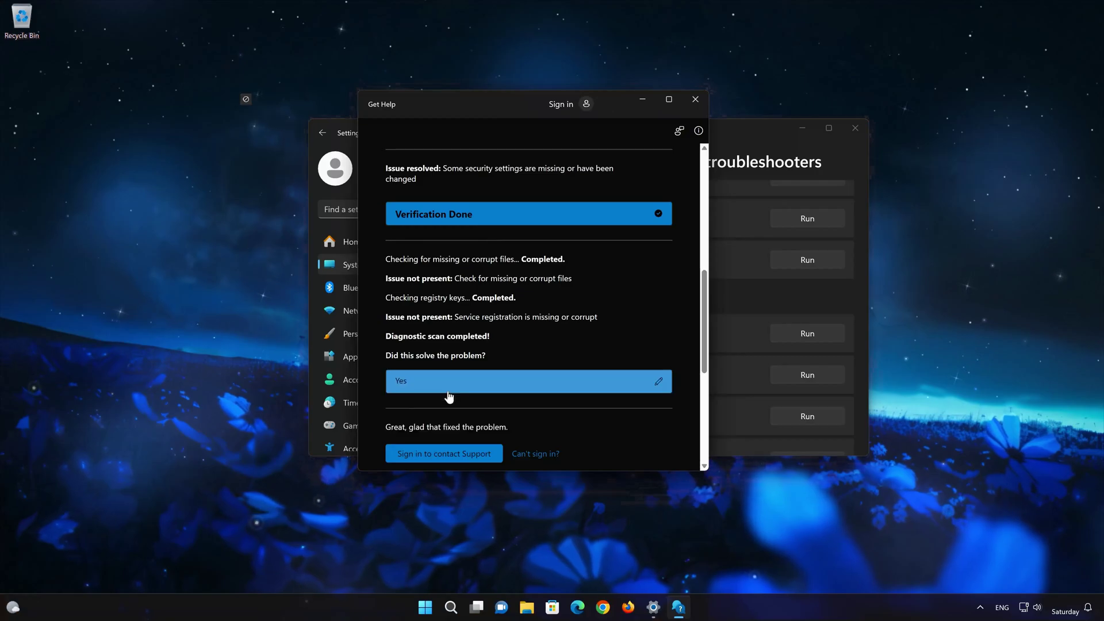
scroll(449, 396, down, 5)
click(697, 101)
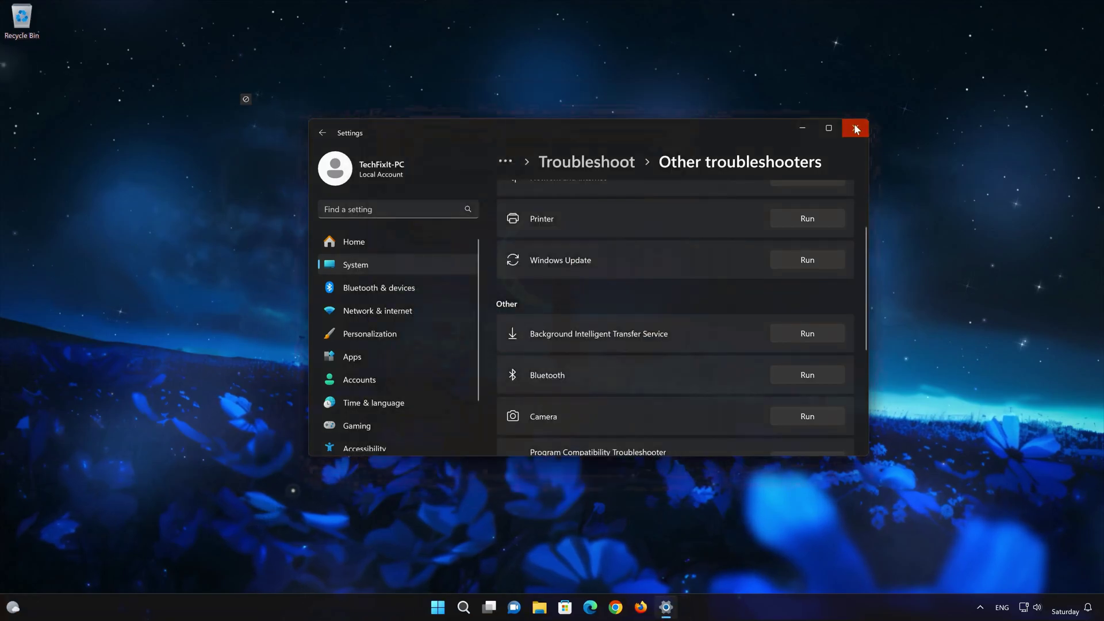
click(856, 129)
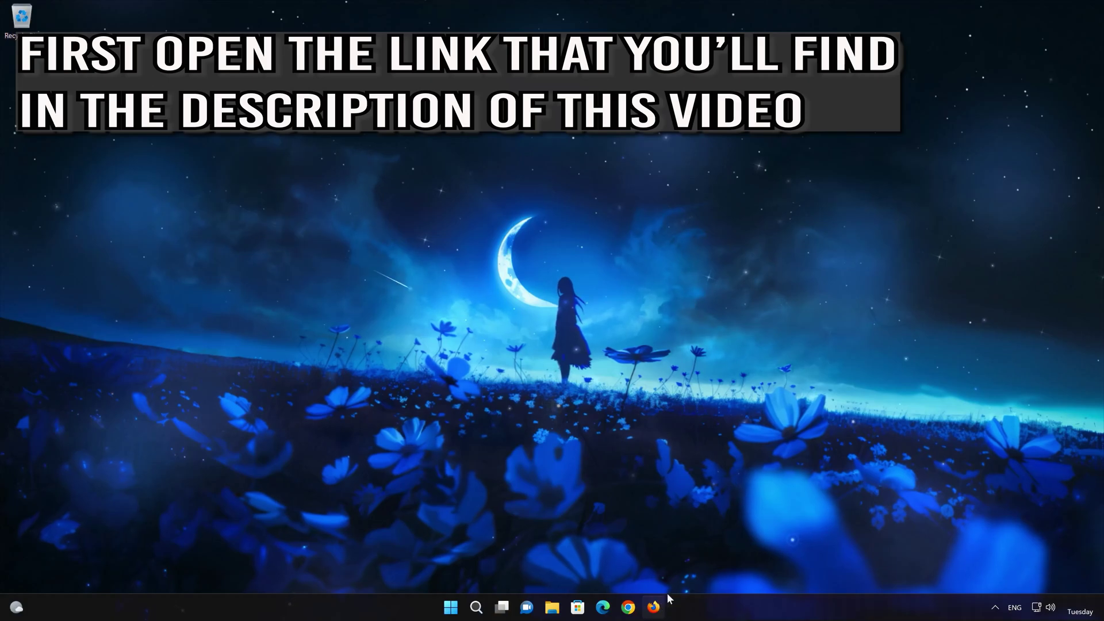
Open Firefox and load the copied link to the Windows 11 download page, microsoft.com/software-download/windows11.
click(653, 607)
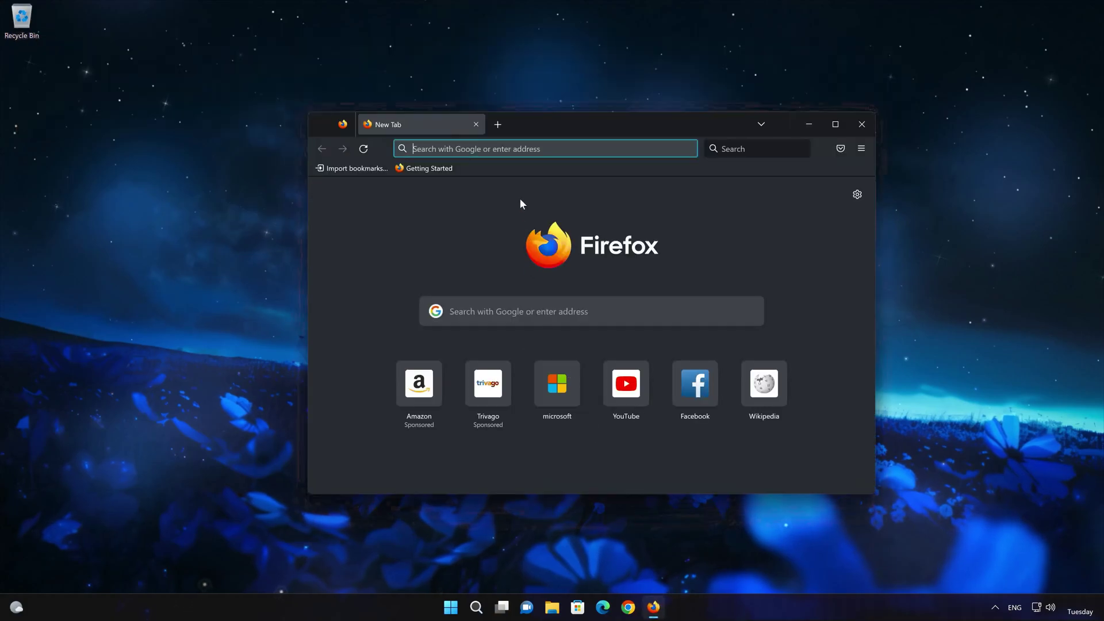
right_click(519, 153)
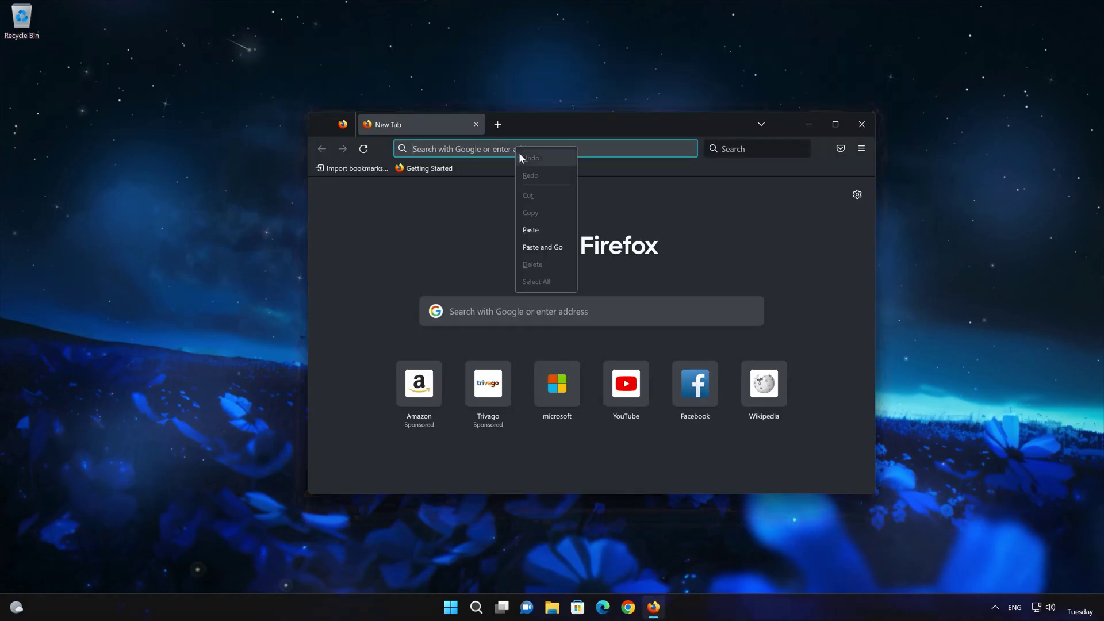
click(547, 245)
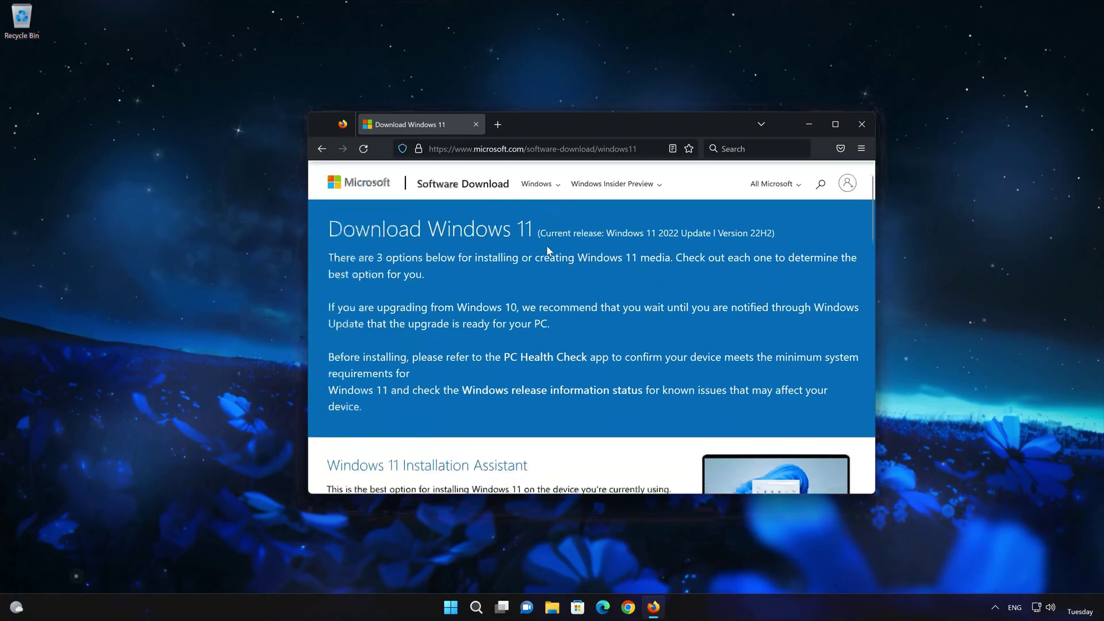
Download mediacreationtool.exe from the Create Windows 11 Installation Media section and close the browser.
scroll(548, 253, down, 5)
scroll(548, 256, down, 2)
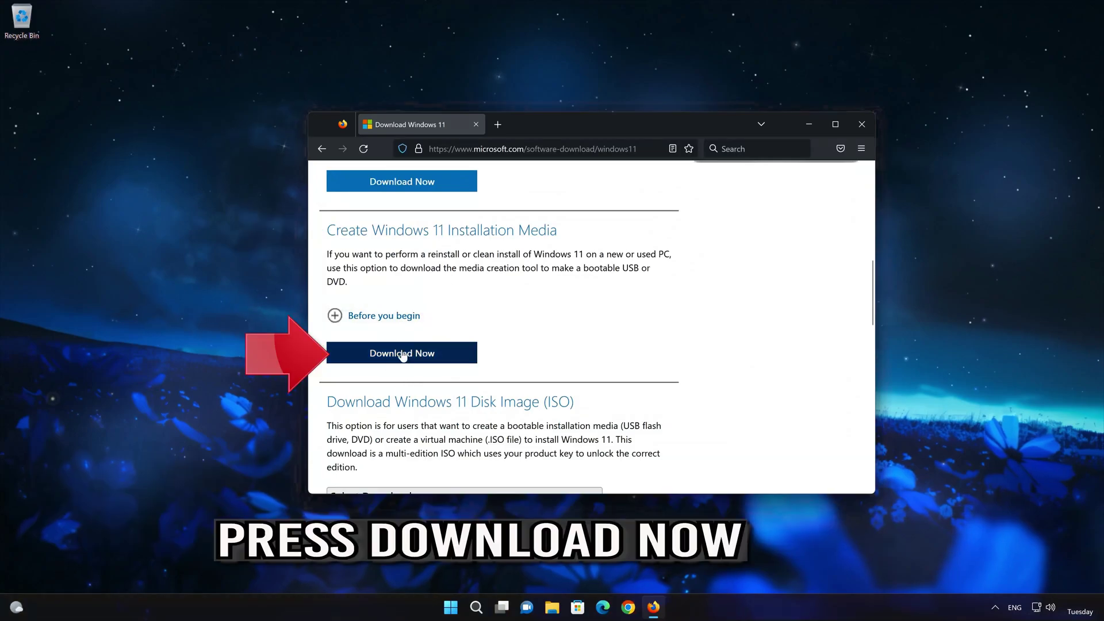
click(422, 358)
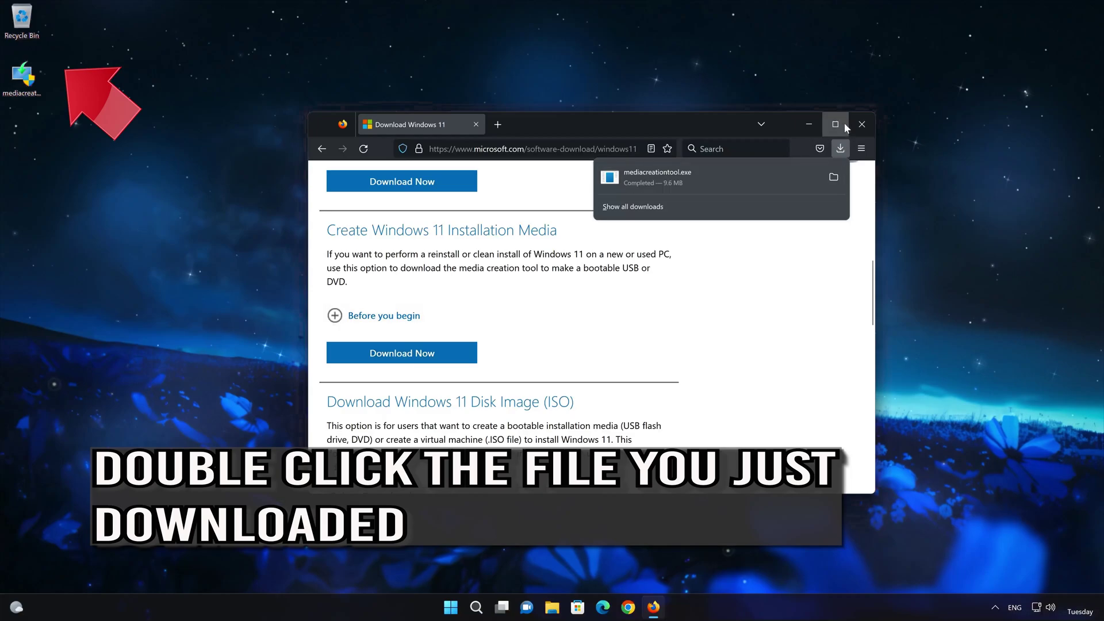
click(858, 123)
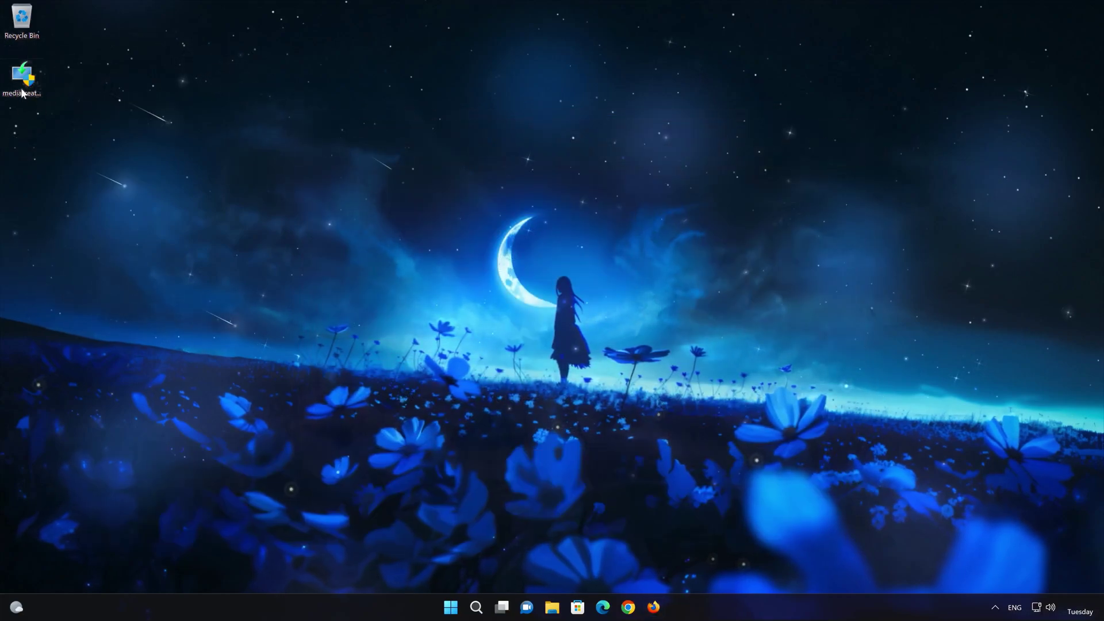
Launch the downloaded media creation tool with administrator permission, accept its license terms, and continue with the recommended language and edition.
double_click(22, 91)
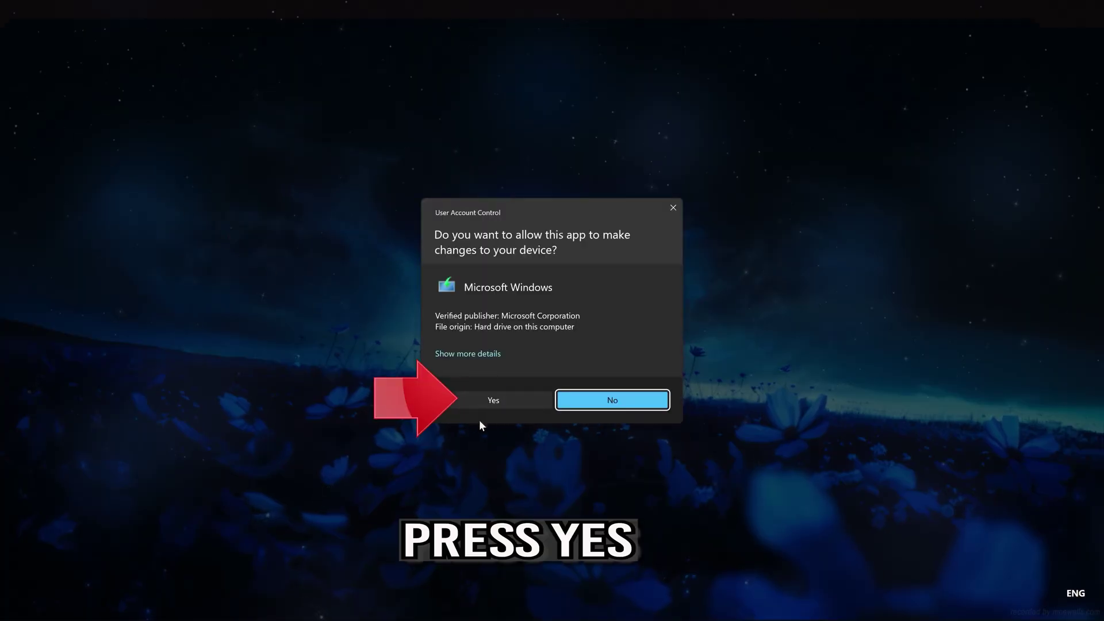
click(488, 402)
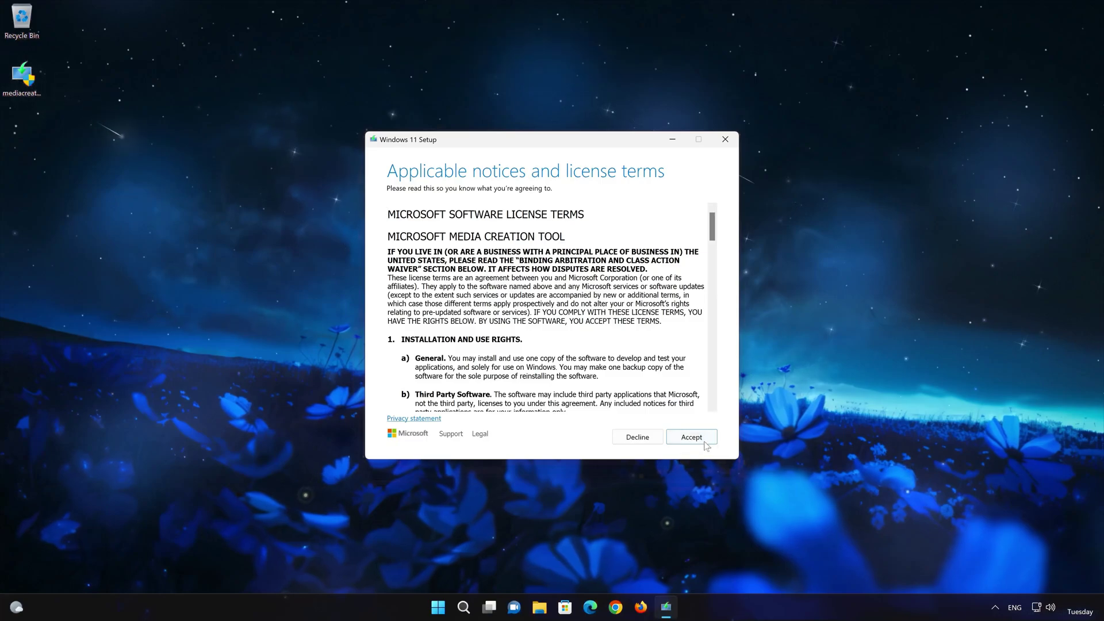
click(697, 439)
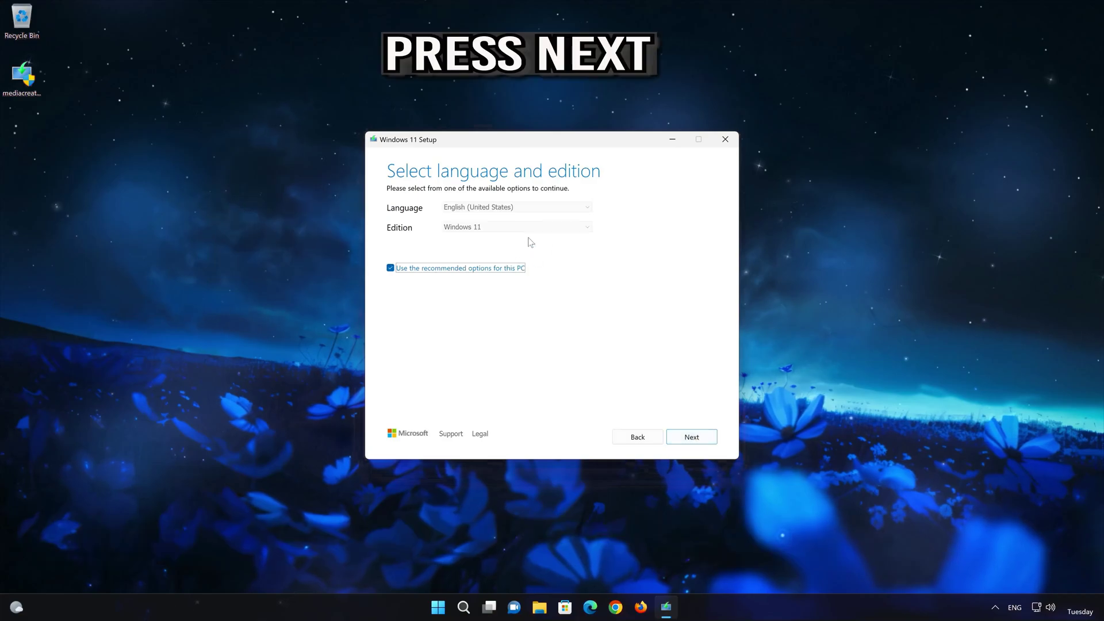
click(708, 444)
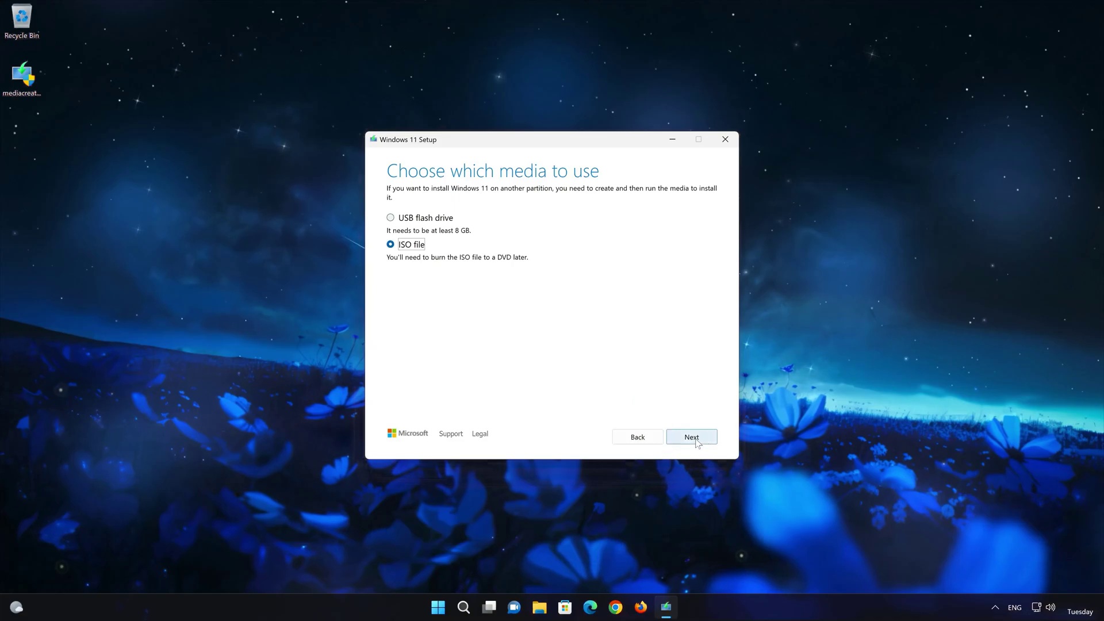
Choose ISO file as the media, save it to the Desktop as Windows 11, and finish the media creation once the download completes.
click(693, 437)
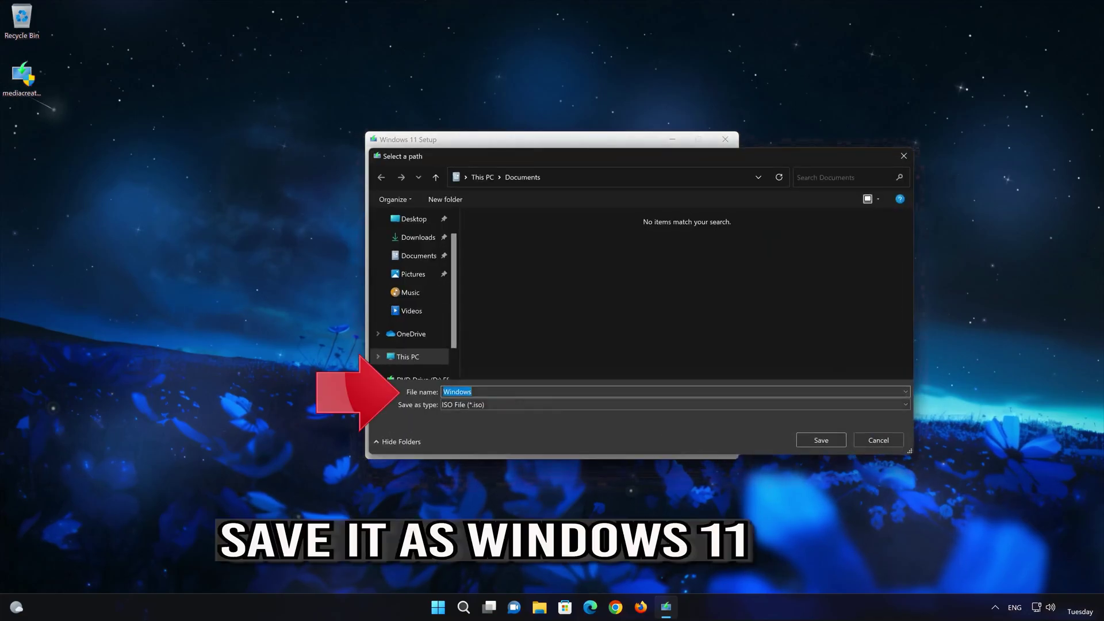
key(End)
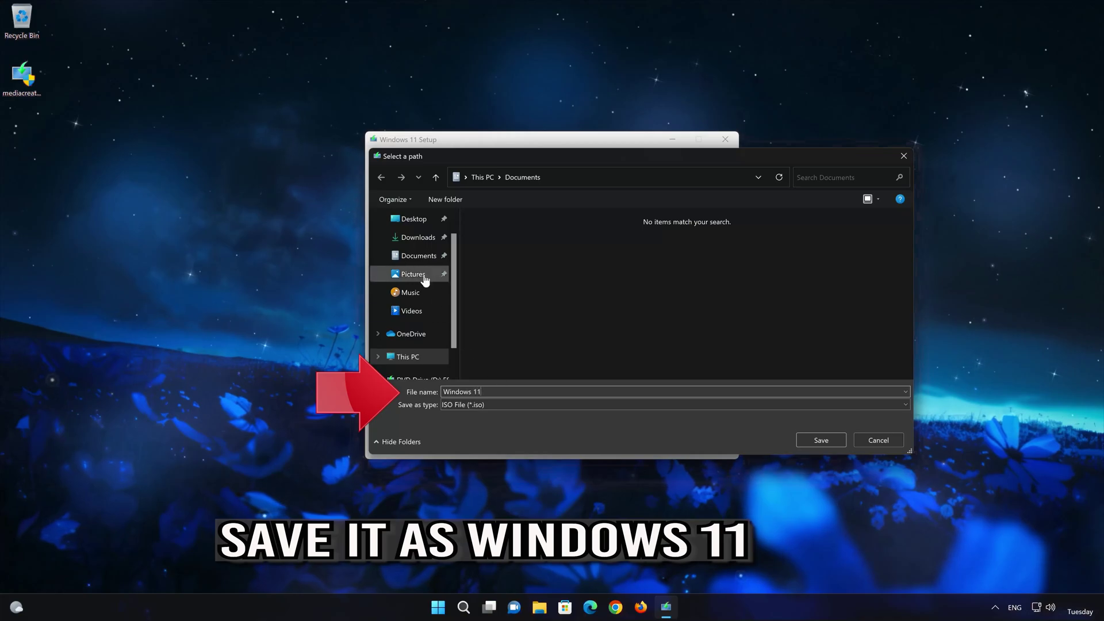
click(417, 220)
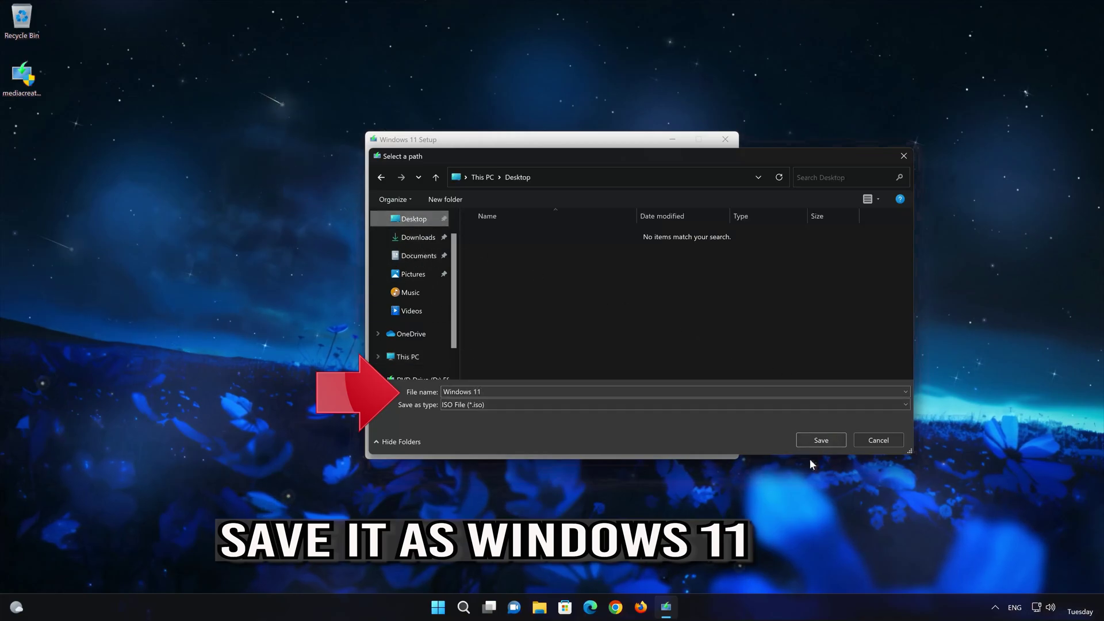
click(831, 438)
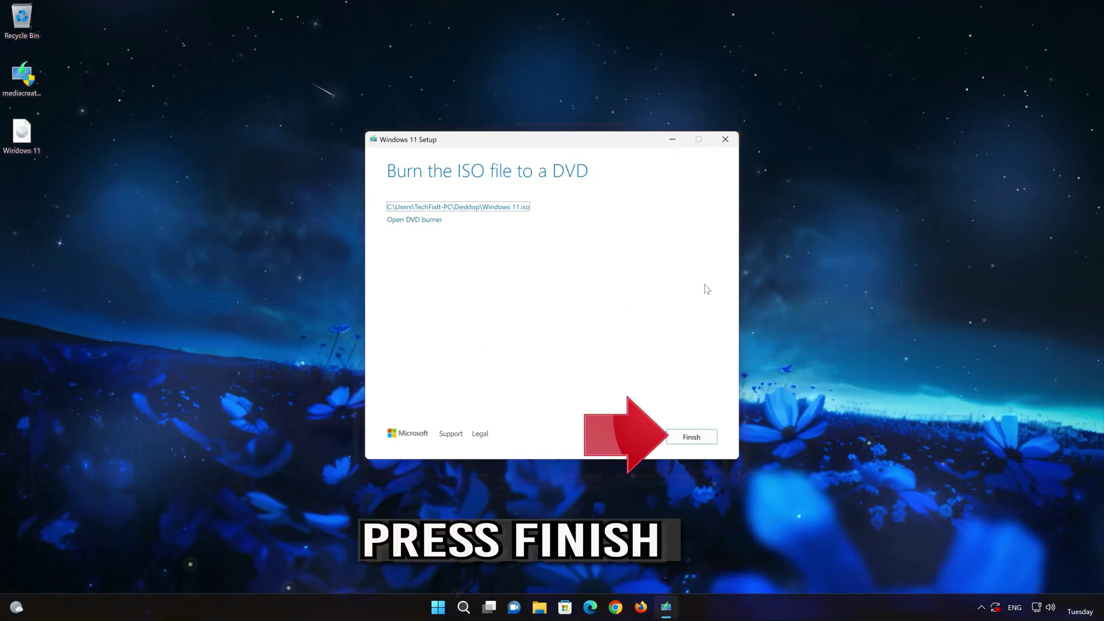
click(690, 439)
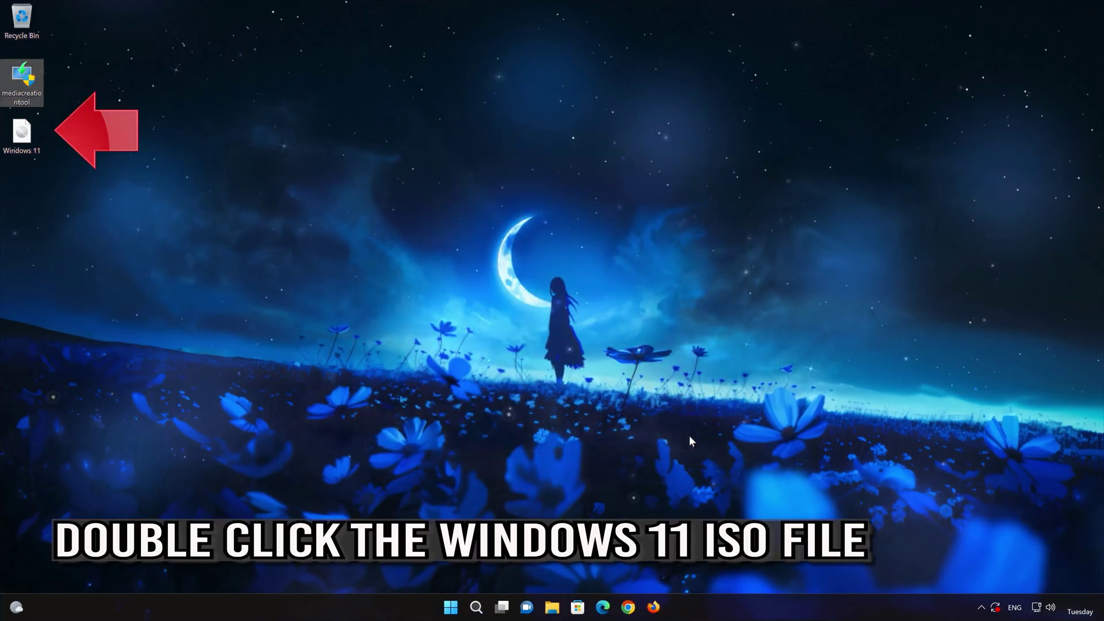
Mount the Windows 11 ISO from the desktop, start its setup application with administrator permission, and close the drive's folder window.
double_click(20, 138)
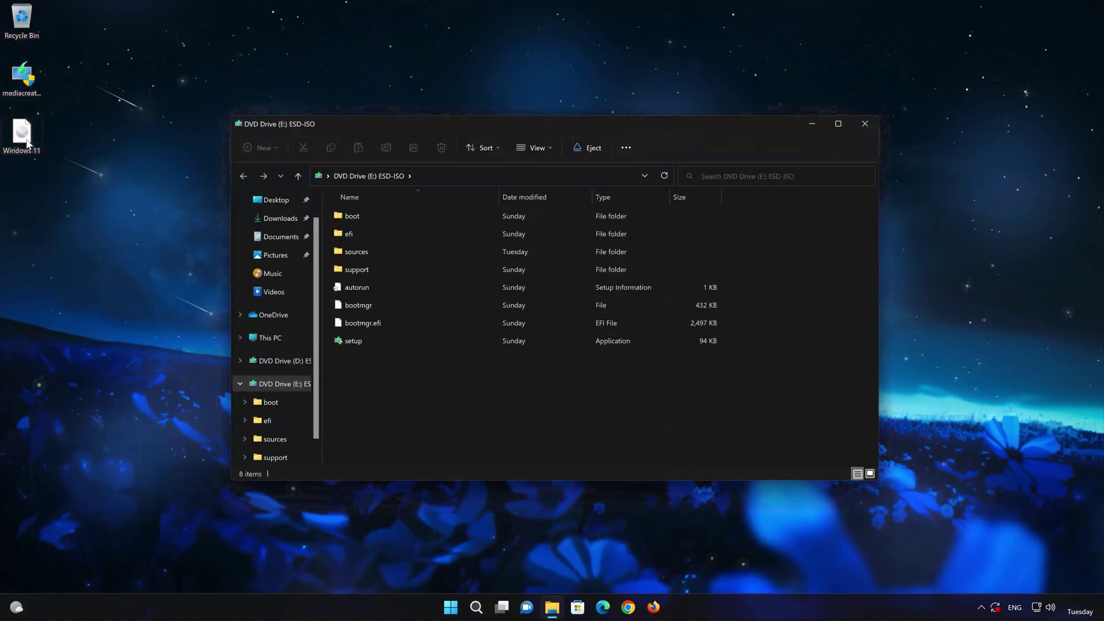
double_click(414, 341)
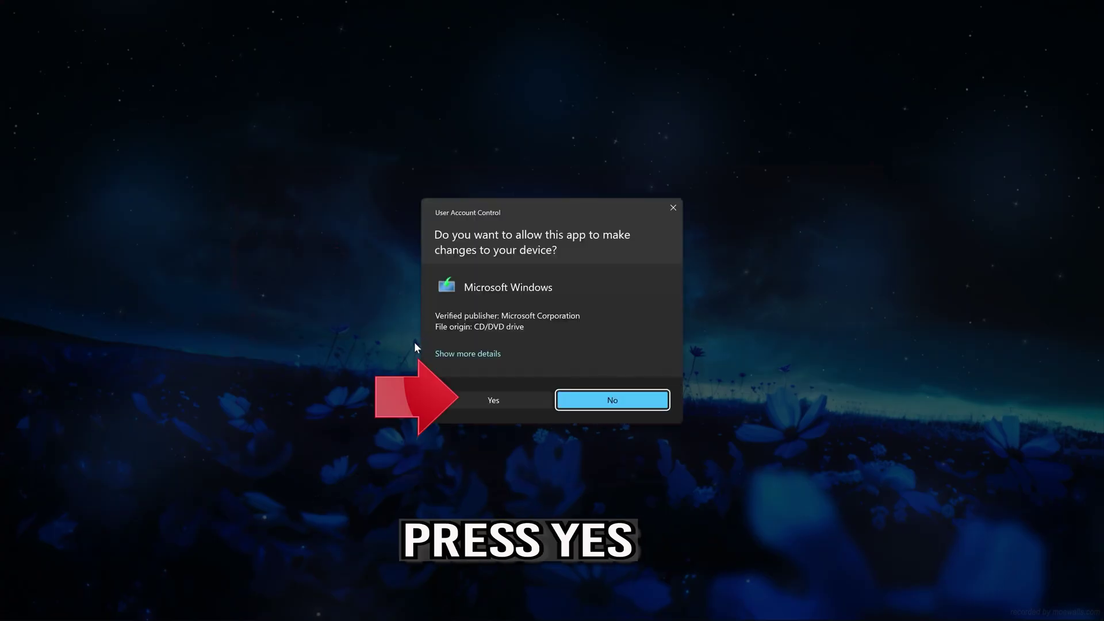
click(492, 400)
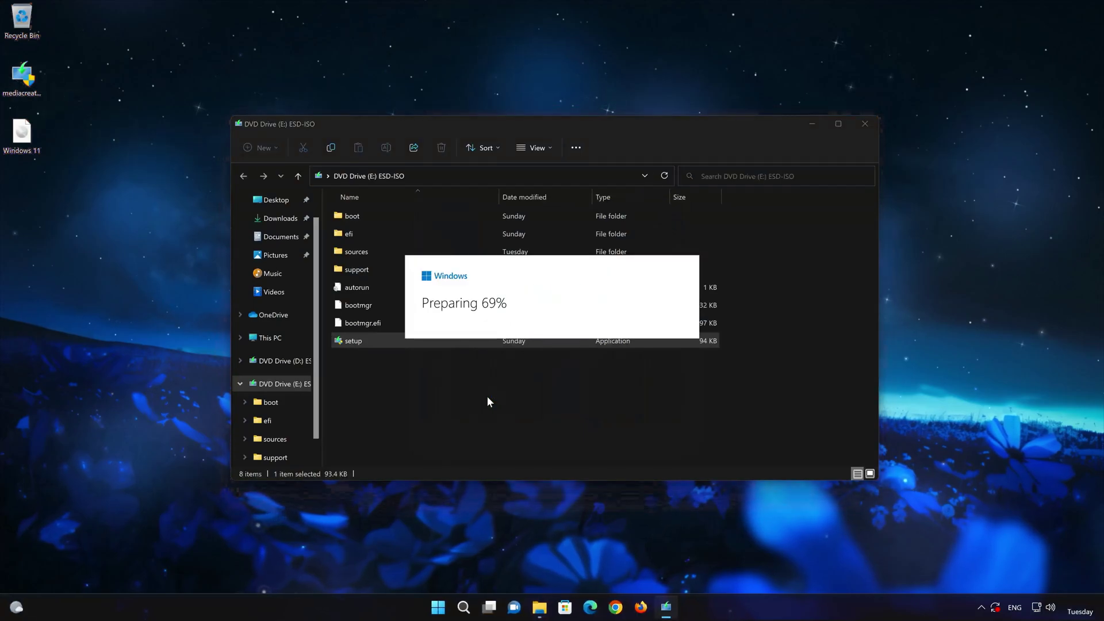
click(863, 125)
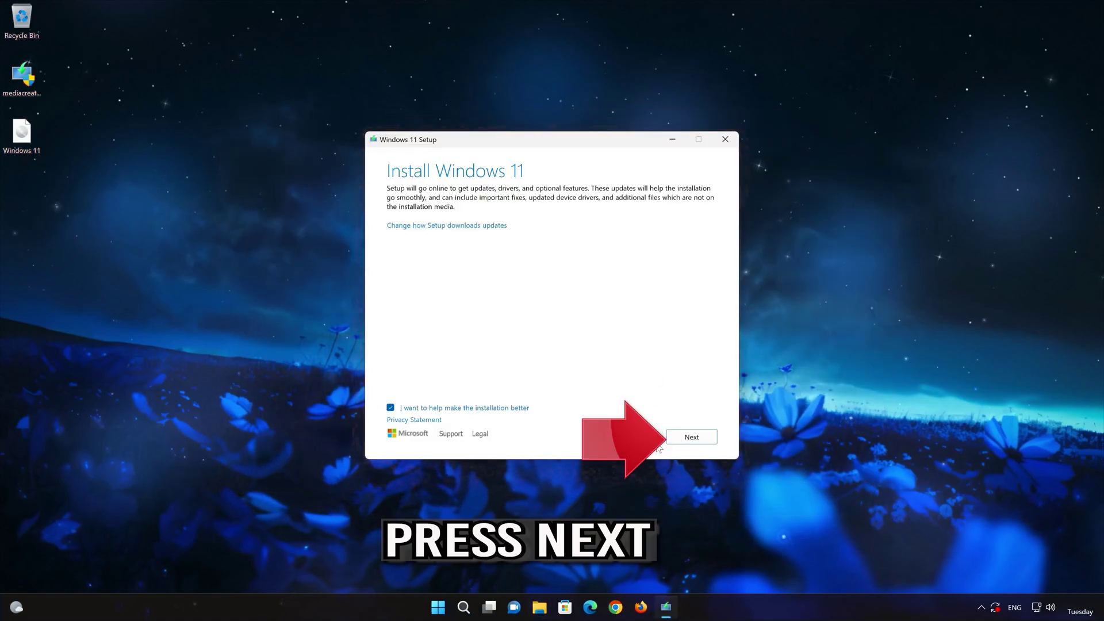
Continue through Windows 11 Setup, accept the license terms, and start installing Windows 11 Pro while keeping personal files and apps.
click(692, 439)
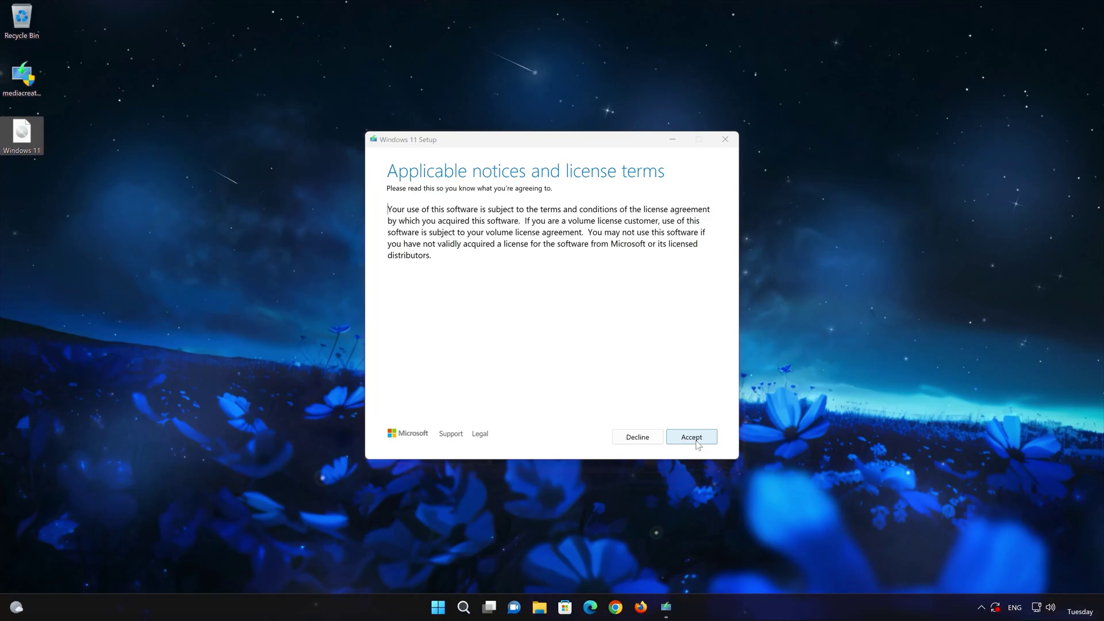
click(695, 438)
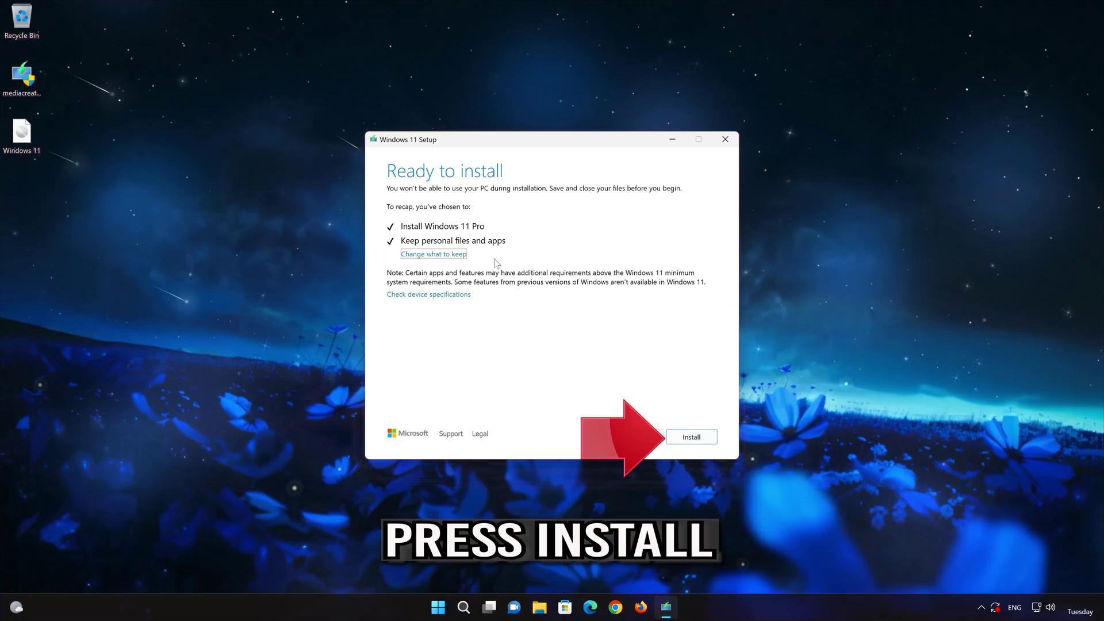
click(692, 438)
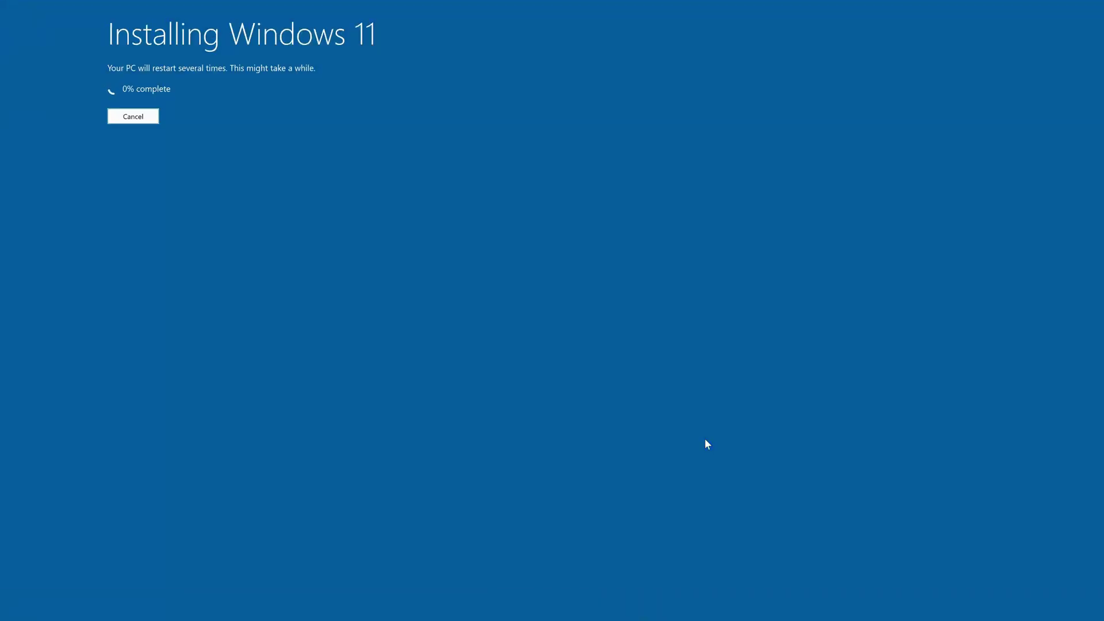